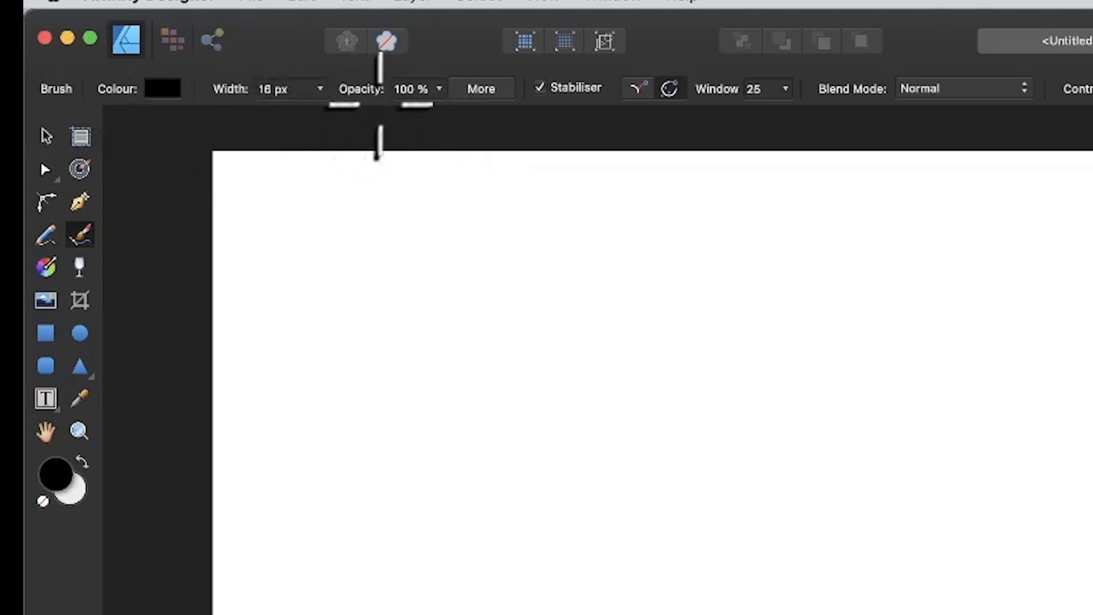
Draw one long, looping freehand curve across the page with the black 16 px vector brush
{"action": "mouse_move", "coordinate": [441, 223]}
{"action": "left_mouse_down"}
{"action": "mouse_move", "coordinate": [469, 299]}
{"action": "mouse_move", "coordinate": [1092, 398]}
{"action": "left_mouse_up"}
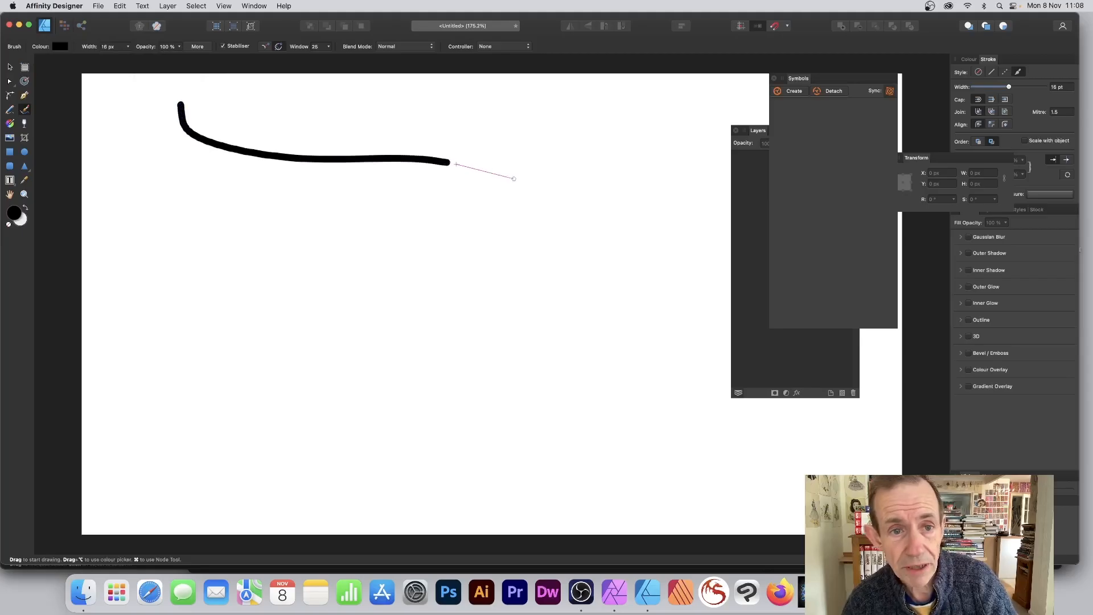
{"action": "mouse_move", "coordinate": [514, 178]}
{"action": "left_mouse_down"}
{"action": "mouse_move", "coordinate": [620, 263]}
{"action": "mouse_move", "coordinate": [556, 351]}
{"action": "mouse_move", "coordinate": [341, 316]}
{"action": "mouse_move", "coordinate": [200, 337]}
{"action": "mouse_move", "coordinate": [504, 227]}
{"action": "left_mouse_up"}
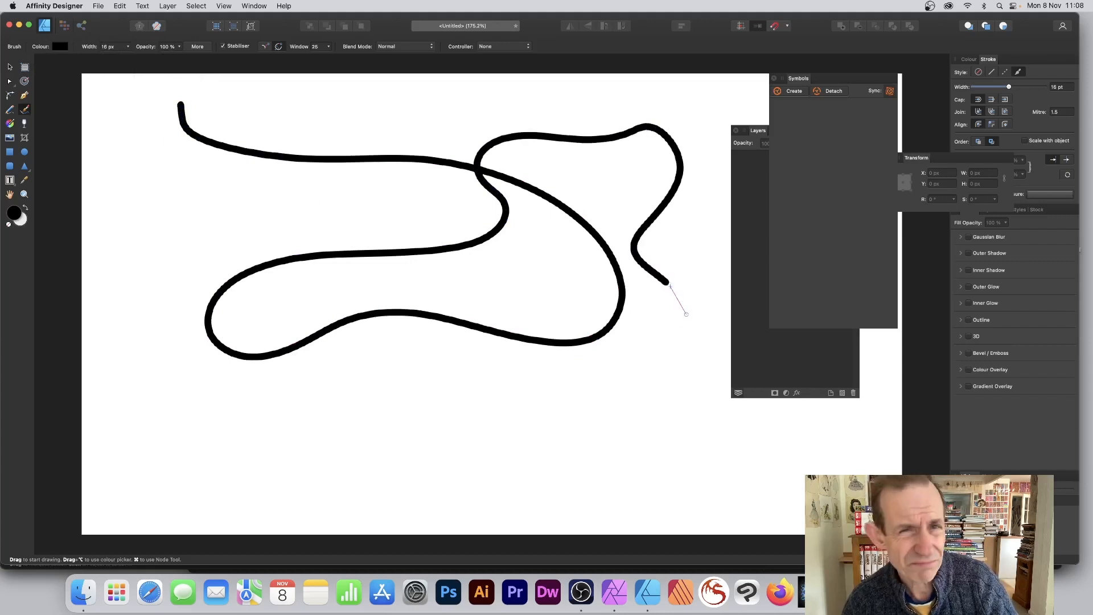
{"action": "mouse_move", "coordinate": [554, 342]}
{"action": "left_mouse_down"}
{"action": "mouse_move", "coordinate": [470, 421]}
{"action": "mouse_move", "coordinate": [362, 444]}
{"action": "mouse_move", "coordinate": [354, 293]}
{"action": "left_mouse_up"}
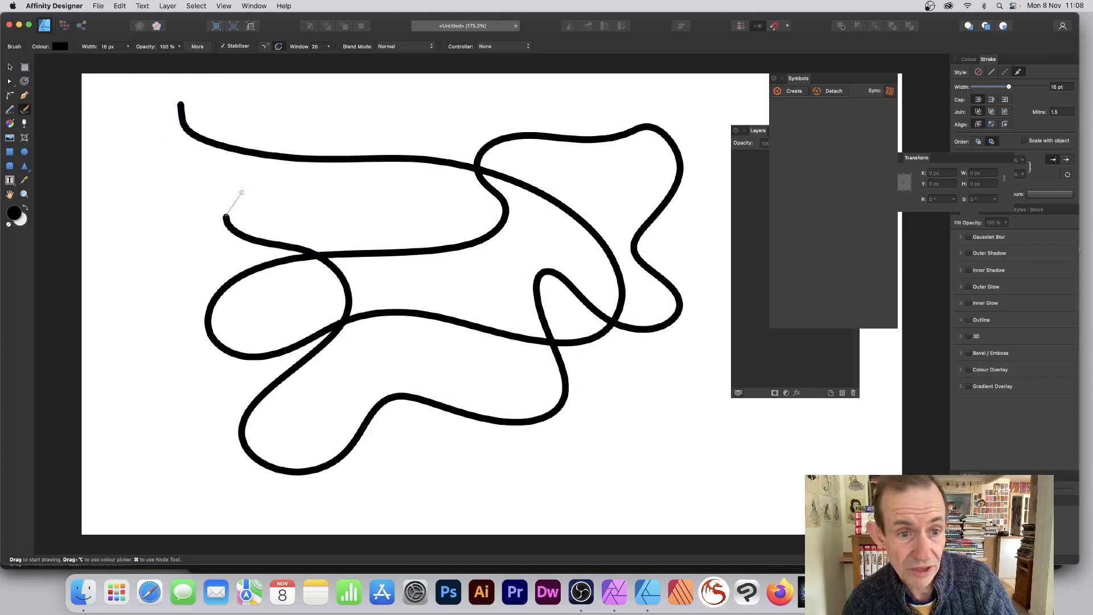
{"action": "mouse_move", "coordinate": [242, 193]}
{"action": "left_mouse_down"}
{"action": "mouse_move", "coordinate": [363, 237]}
{"action": "mouse_move", "coordinate": [447, 212]}
{"action": "left_mouse_up"}
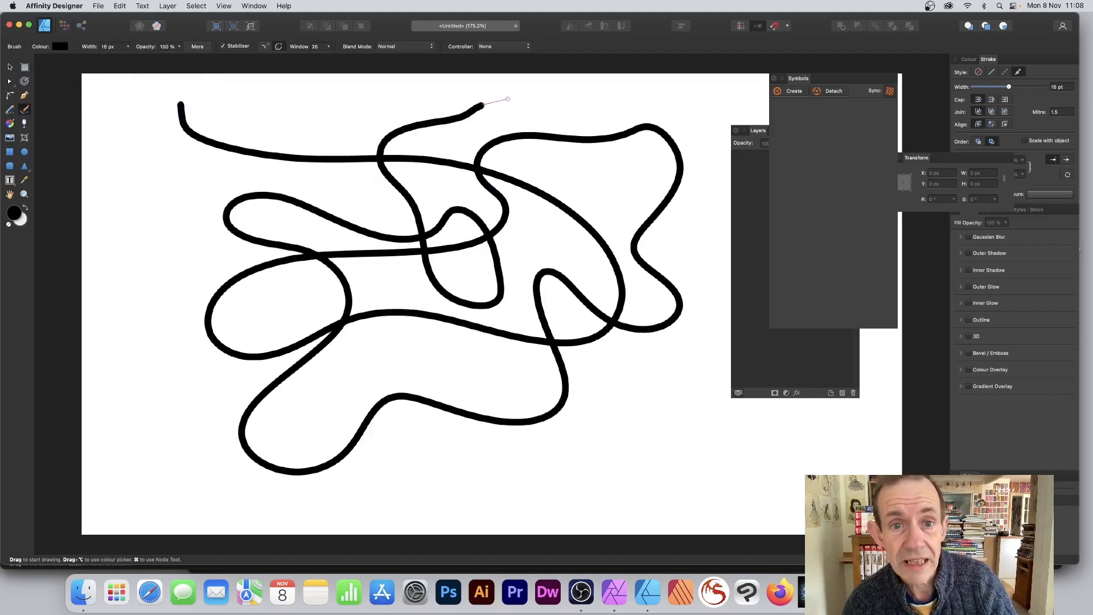
{"action": "mouse_move", "coordinate": [611, 202]}
{"action": "left_mouse_down"}
{"action": "mouse_move", "coordinate": [382, 246]}
{"action": "mouse_move", "coordinate": [163, 263]}
{"action": "mouse_move", "coordinate": [163, 188]}
{"action": "mouse_move", "coordinate": [224, 253]}
{"action": "mouse_move", "coordinate": [372, 359]}
{"action": "mouse_move", "coordinate": [497, 405]}
{"action": "mouse_move", "coordinate": [544, 472]}
{"action": "mouse_move", "coordinate": [438, 413]}
{"action": "mouse_move", "coordinate": [578, 352]}
{"action": "mouse_move", "coordinate": [669, 371]}
{"action": "left_mouse_up"}
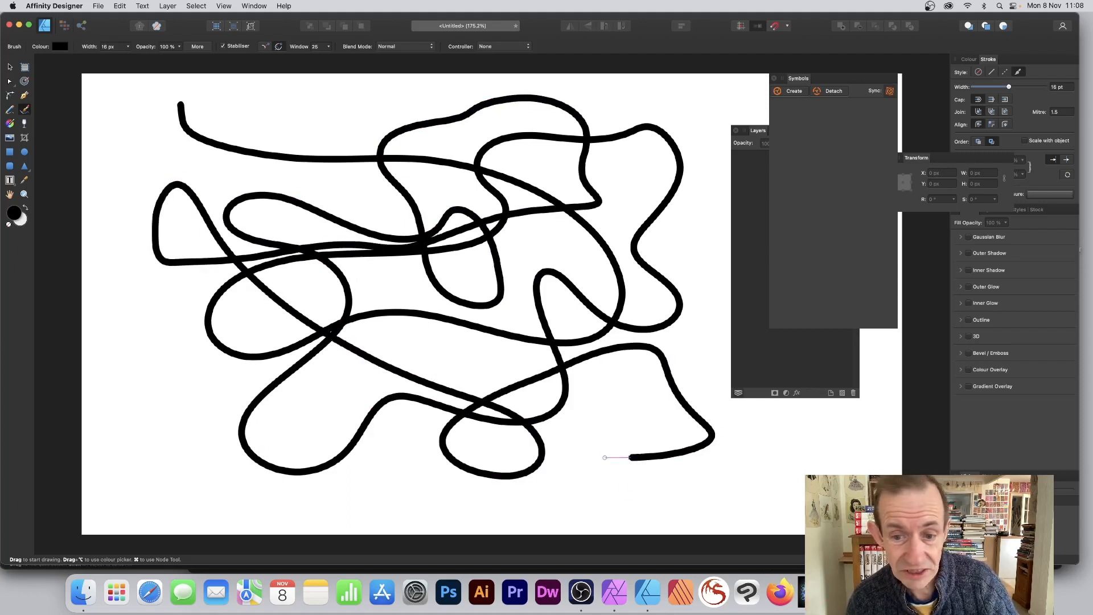
{"action": "left_click_drag", "start_coordinate": [605, 458], "coordinate": [584, 315]}
{"action": "left_click_drag", "start_coordinate": [558, 221], "coordinate": [589, 232]}
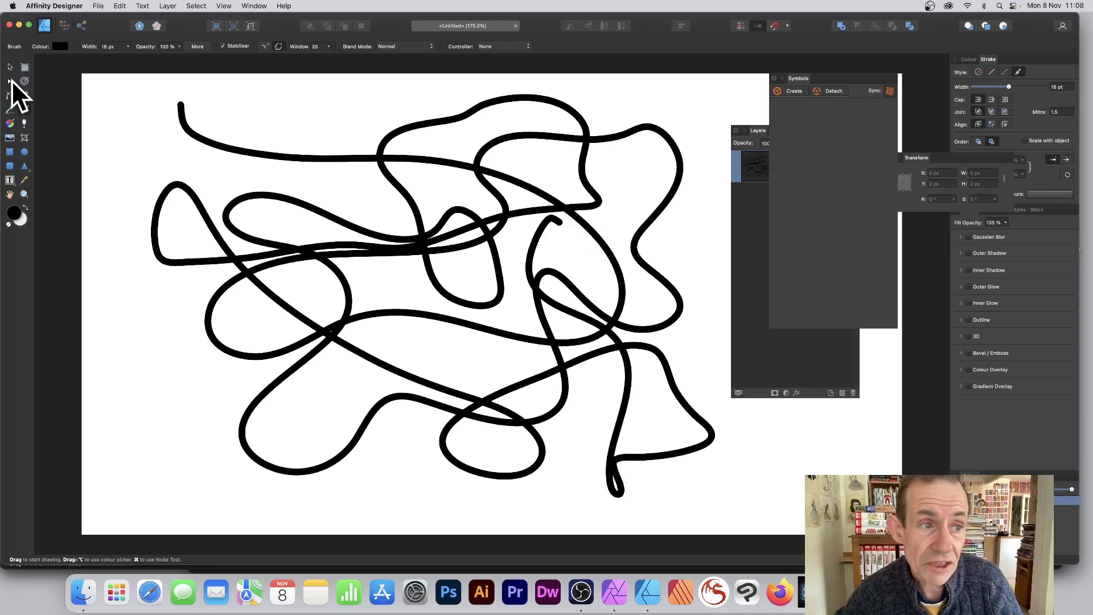
Change the curve's stroke colour from black to a soft red
{"action": "left_click", "coordinate": [10, 82]}
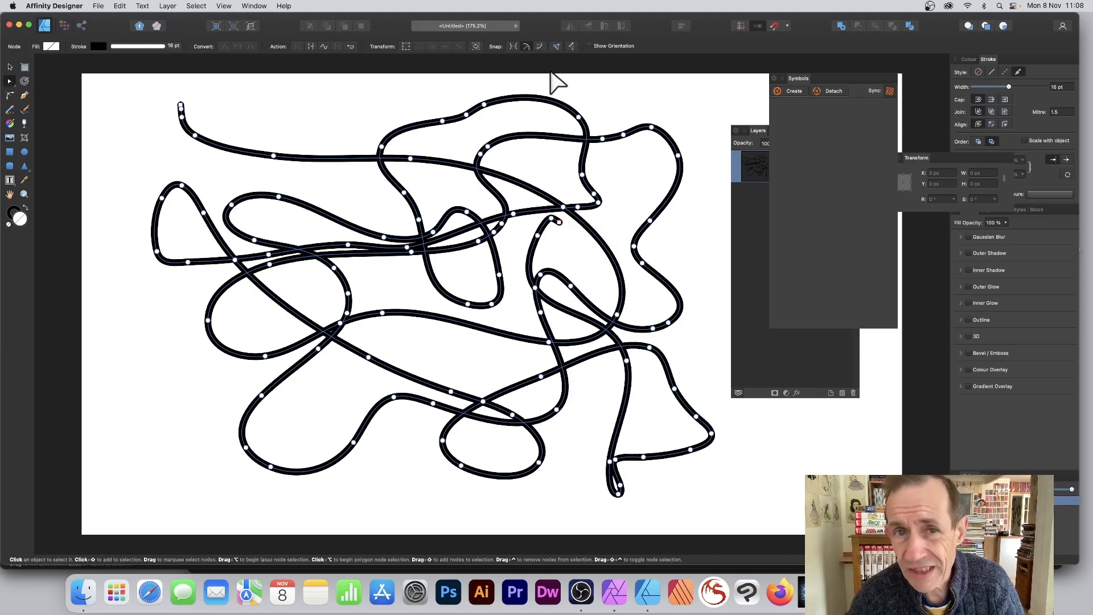
{"action": "left_click", "coordinate": [100, 46]}
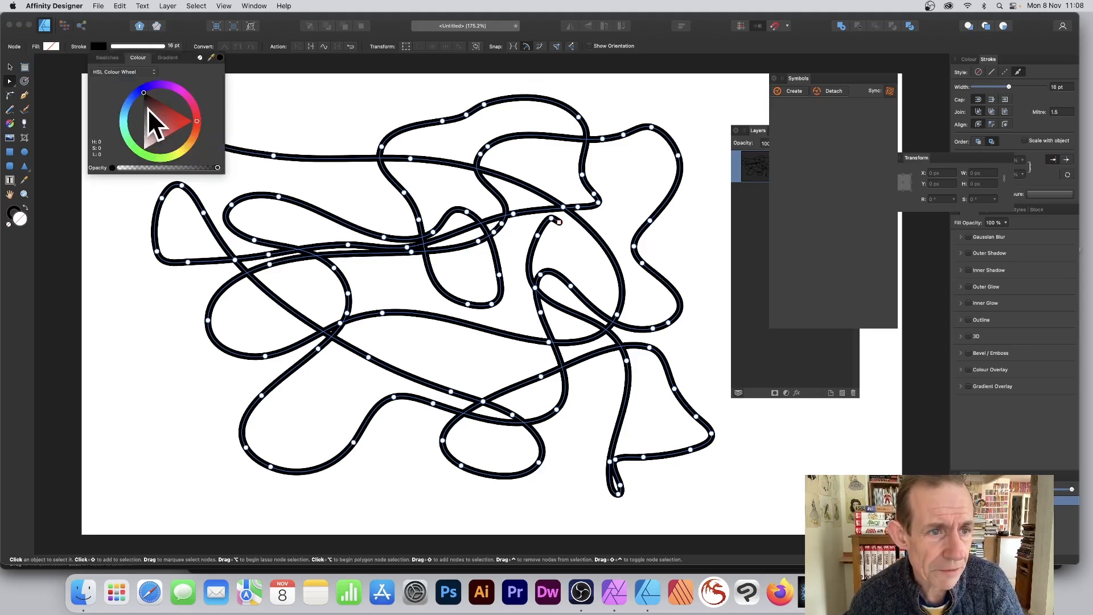
{"action": "mouse_move", "coordinate": [149, 110]}
{"action": "left_mouse_down"}
{"action": "mouse_move", "coordinate": [167, 124]}
{"action": "mouse_move", "coordinate": [196, 121]}
{"action": "left_mouse_up"}
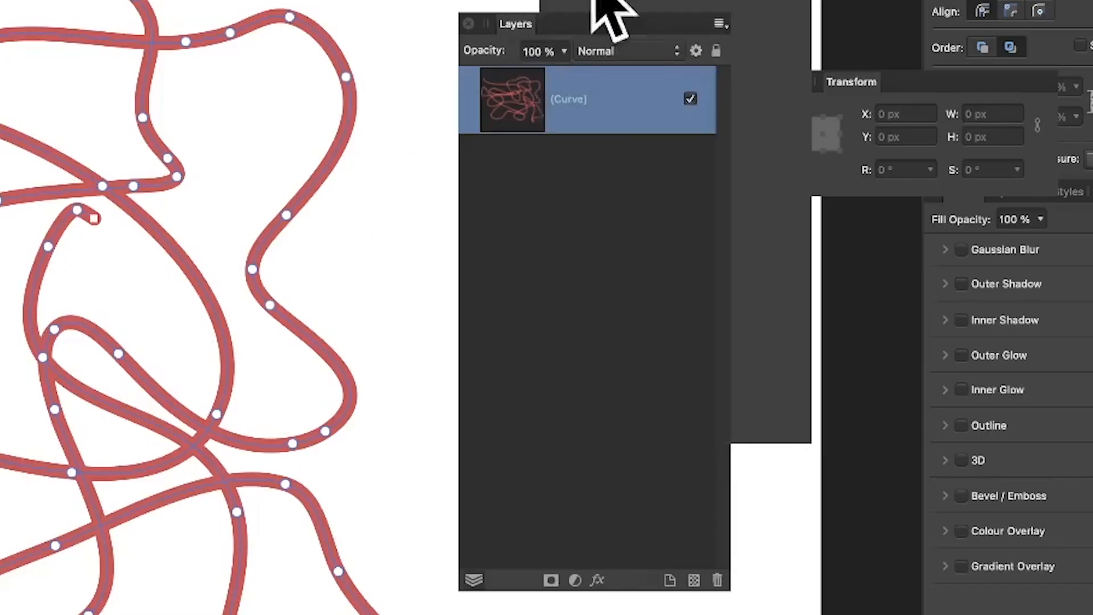
Add an Outer Shadow effect to the curve with radius 0.9 px, offset 6.4 px and intensity 43%
{"action": "left_click", "coordinate": [596, 580]}
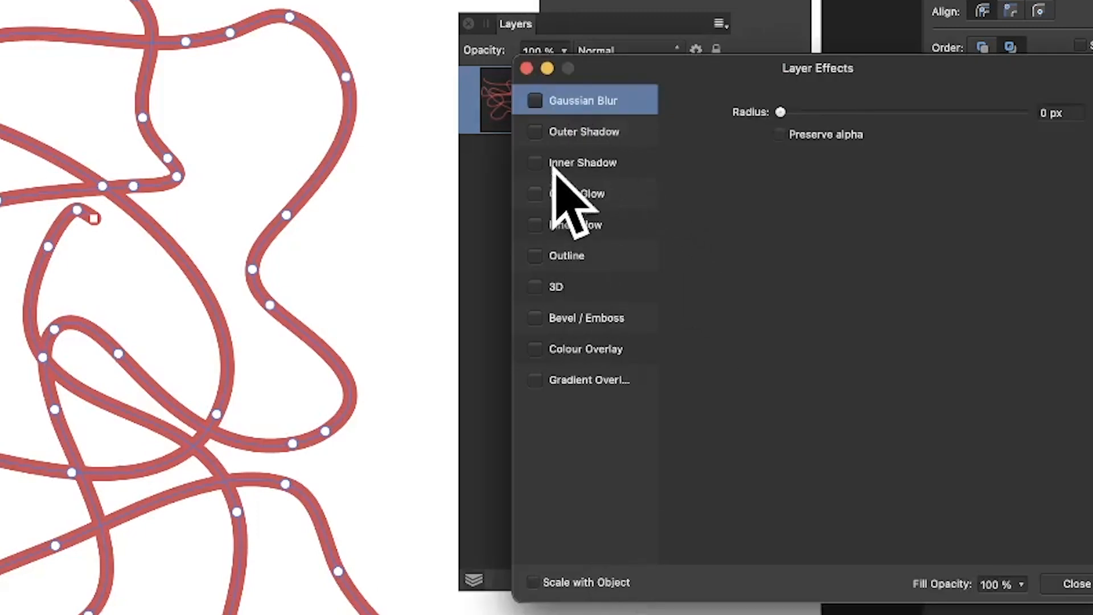
{"action": "left_click", "coordinate": [587, 132]}
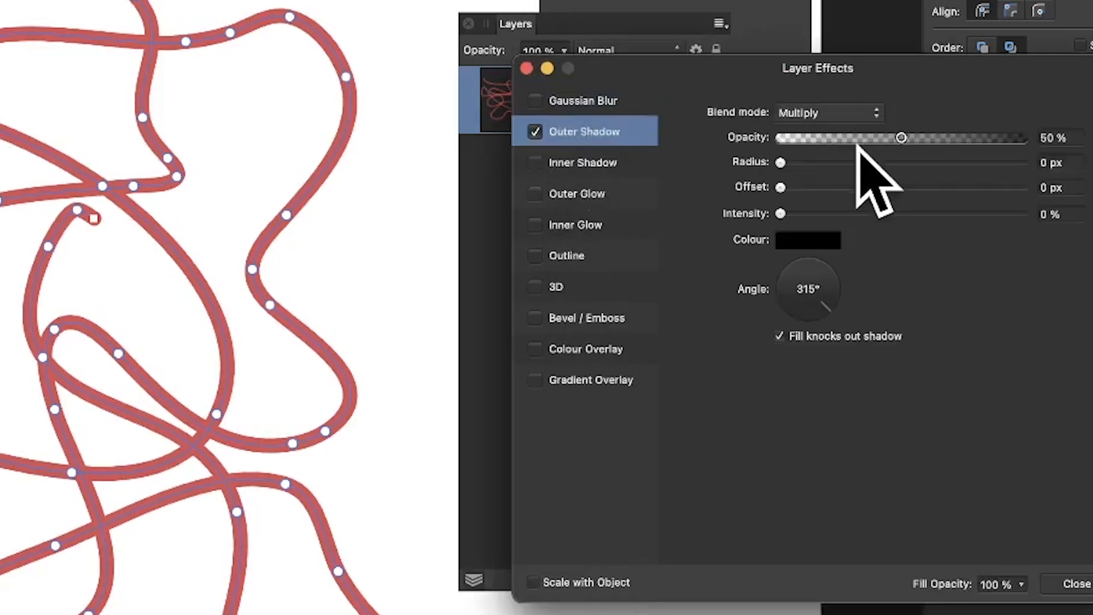
{"action": "left_click_drag", "start_coordinate": [781, 163], "coordinate": [833, 163]}
{"action": "left_click_drag", "start_coordinate": [781, 188], "coordinate": [865, 188]}
{"action": "left_click_drag", "start_coordinate": [781, 213], "coordinate": [885, 214]}
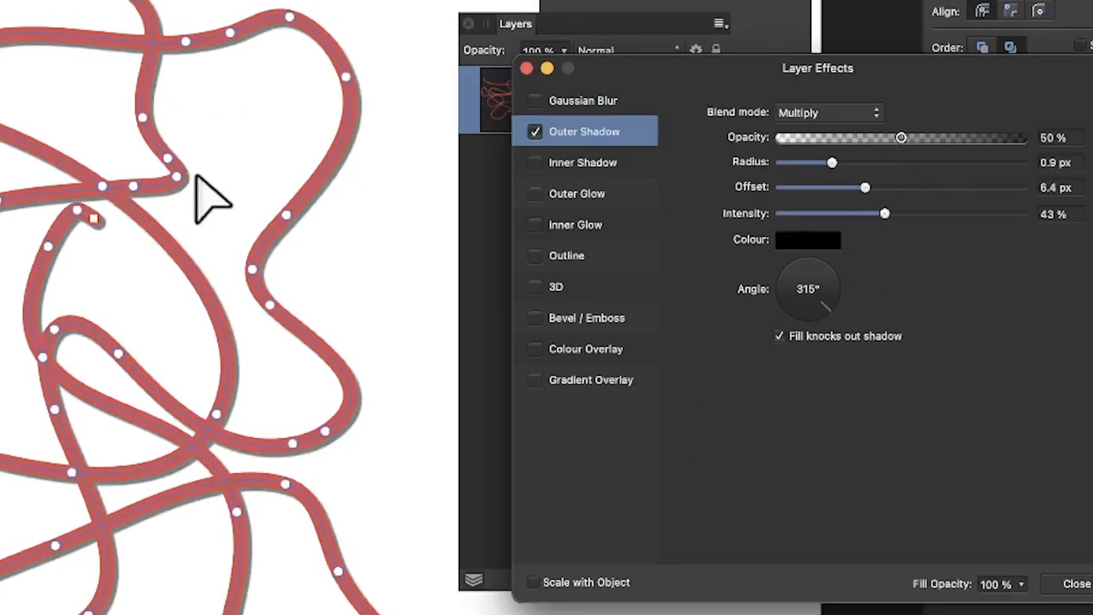
Enable the 3D layer effect on the curve with a radius of 16.7 px
{"action": "left_click", "coordinate": [538, 287]}
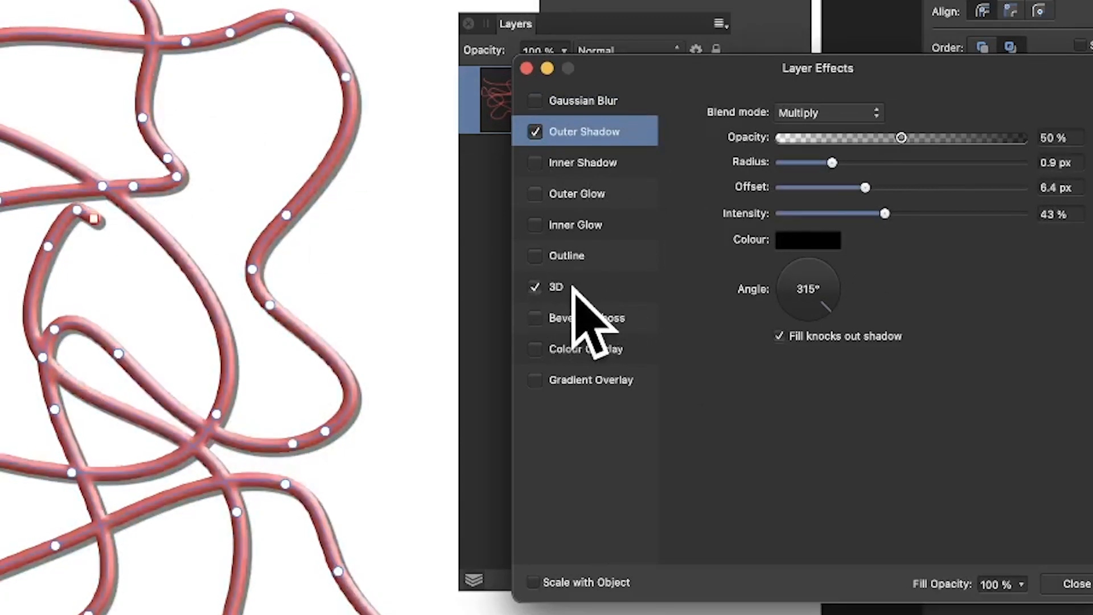
{"action": "left_click", "coordinate": [572, 287]}
{"action": "left_click_drag", "start_coordinate": [857, 112], "coordinate": [904, 113]}
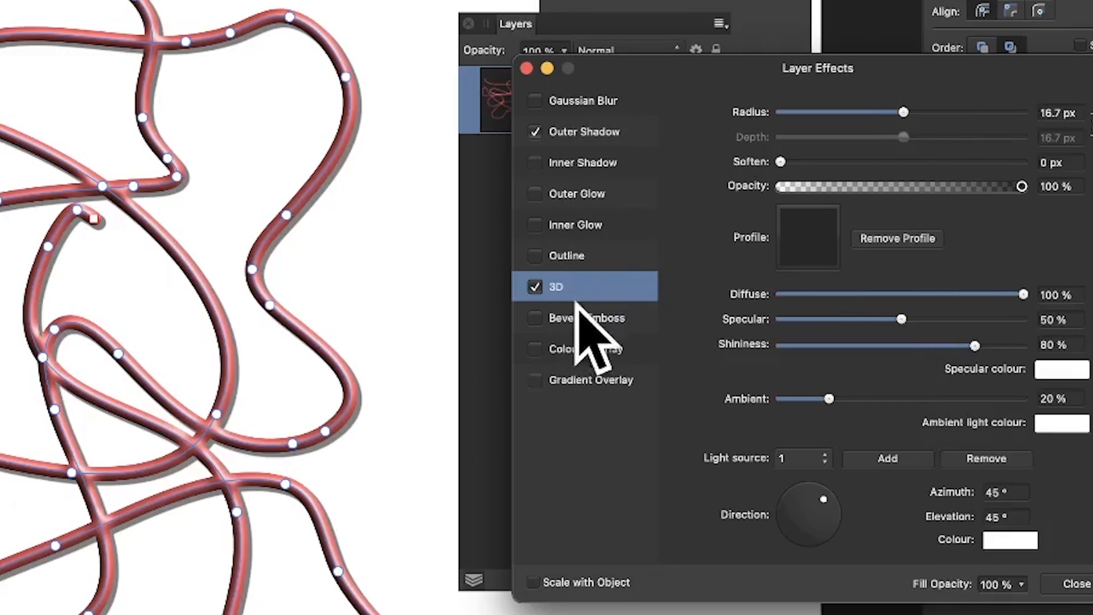
Increase the radius of the curve's outer shadow to soften it, and finish the layer effects
{"action": "left_click", "coordinate": [570, 133]}
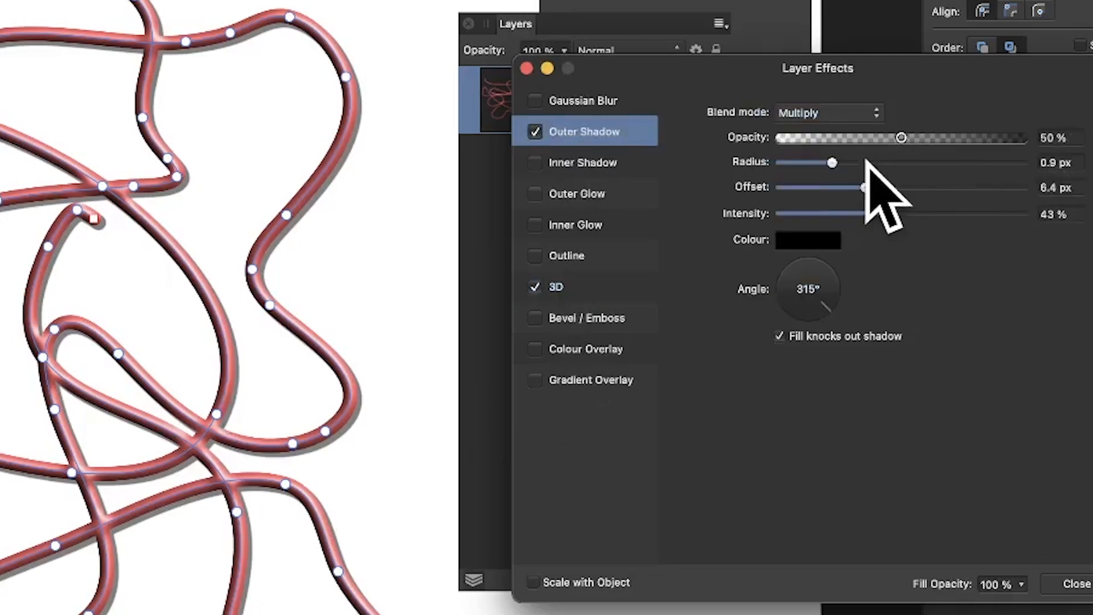
{"action": "left_click_drag", "start_coordinate": [871, 164], "coordinate": [903, 163]}
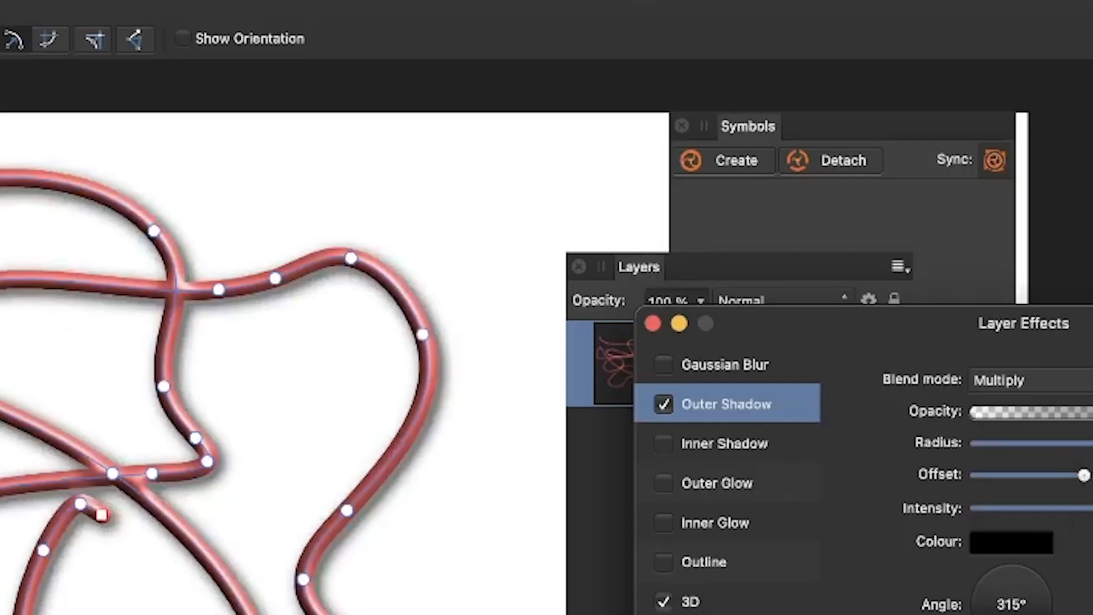
{"action": "left_click", "coordinate": [1073, 584]}
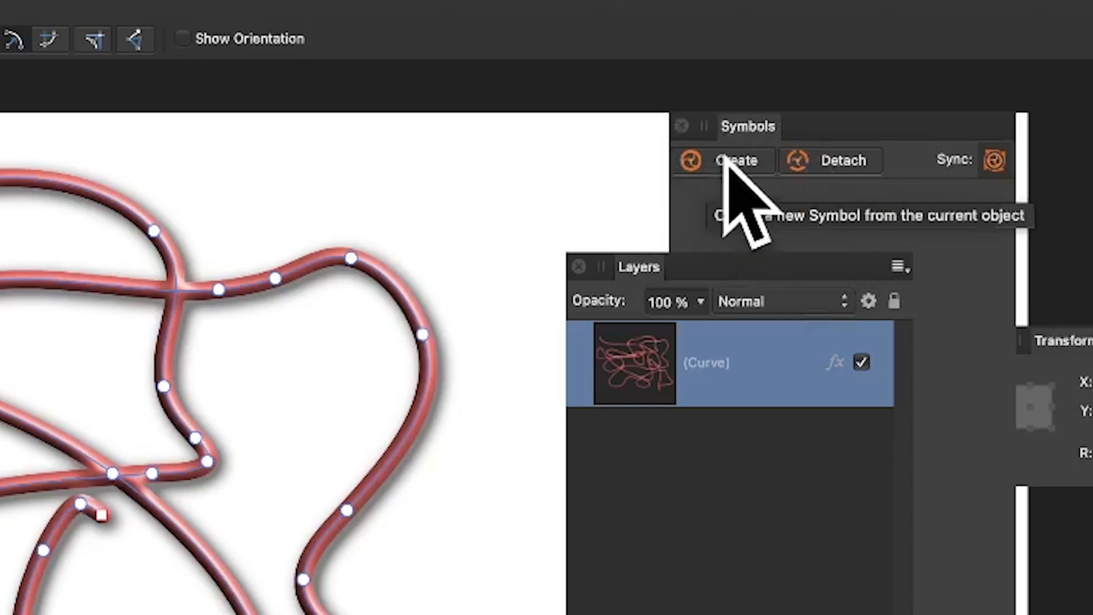
Create a symbol from the styled curve and send the document to Affinity Photo for editing
{"action": "left_click", "coordinate": [749, 164]}
{"action": "left_click", "coordinate": [746, 162]}
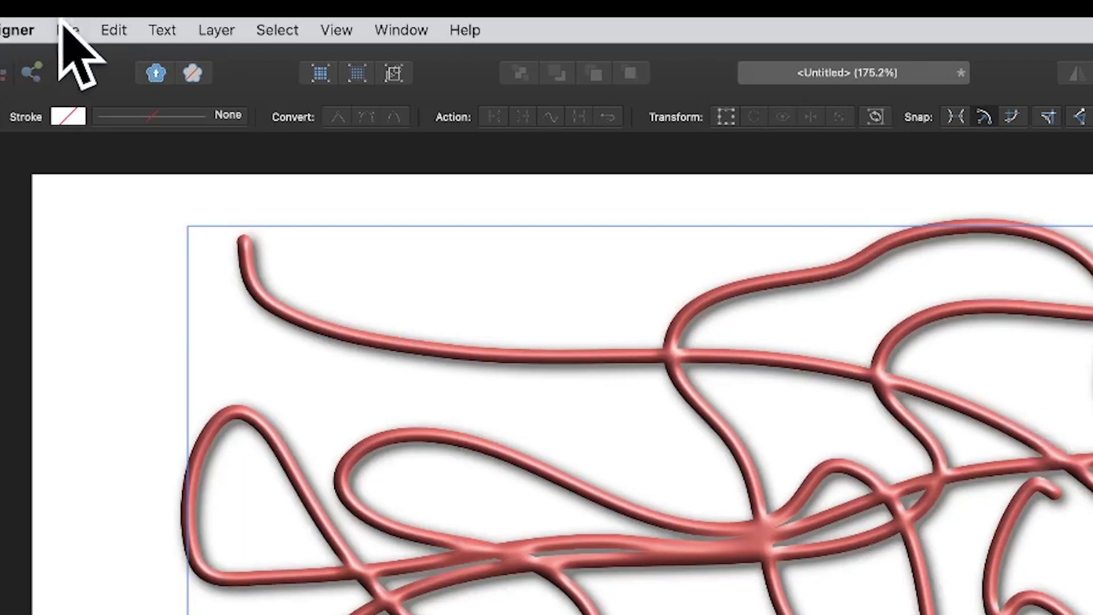
{"action": "left_click", "coordinate": [72, 31]}
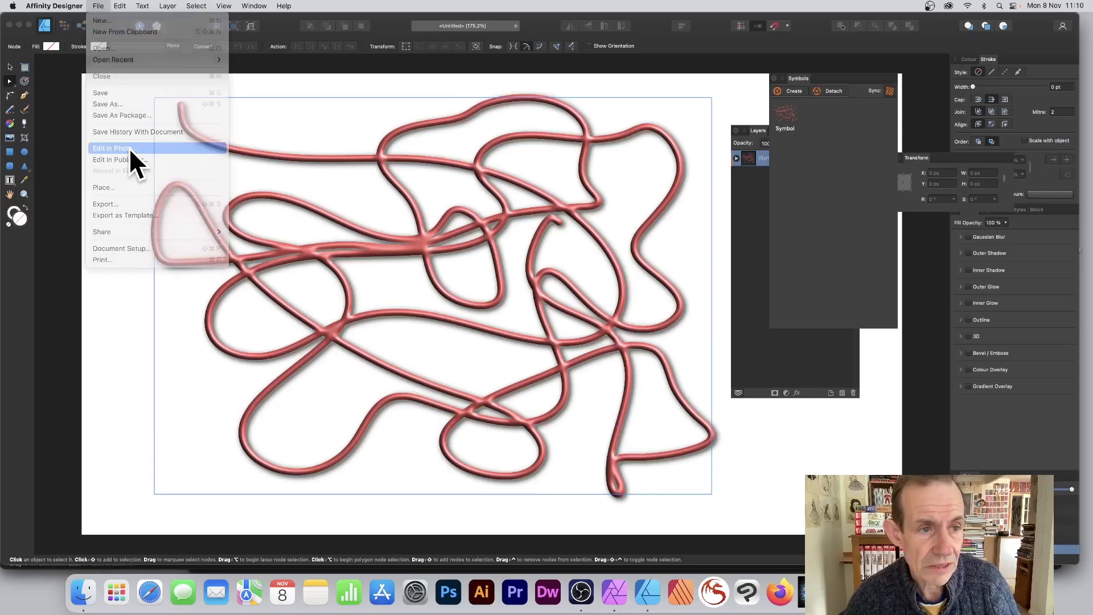
{"action": "left_click", "coordinate": [137, 336]}
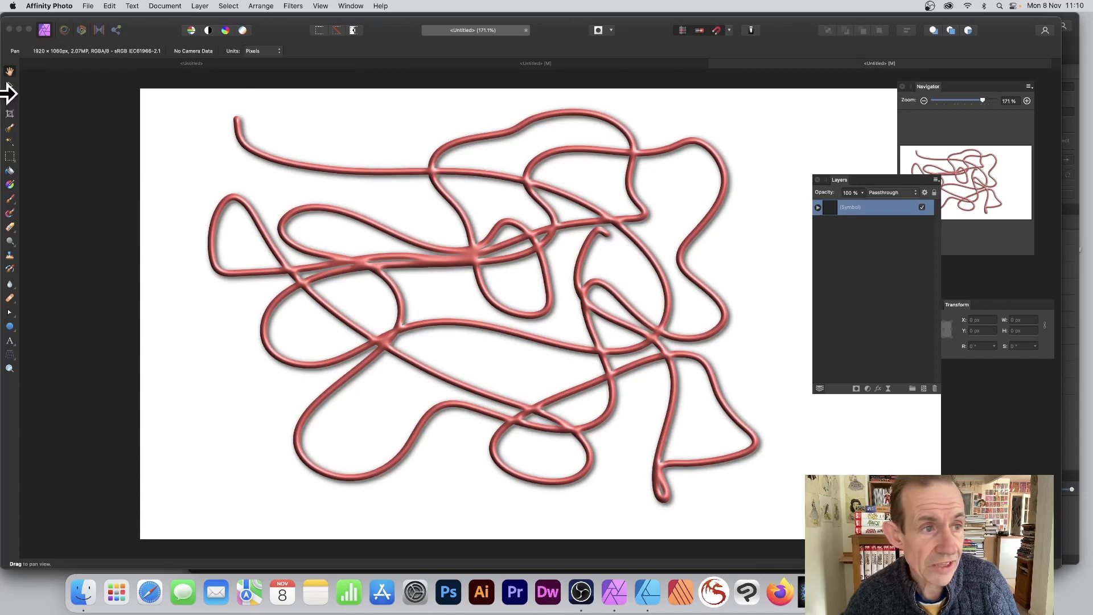
Expand the symbol layer to show its nested curve, and select the whole symbol for moving
{"action": "left_click", "coordinate": [9, 85]}
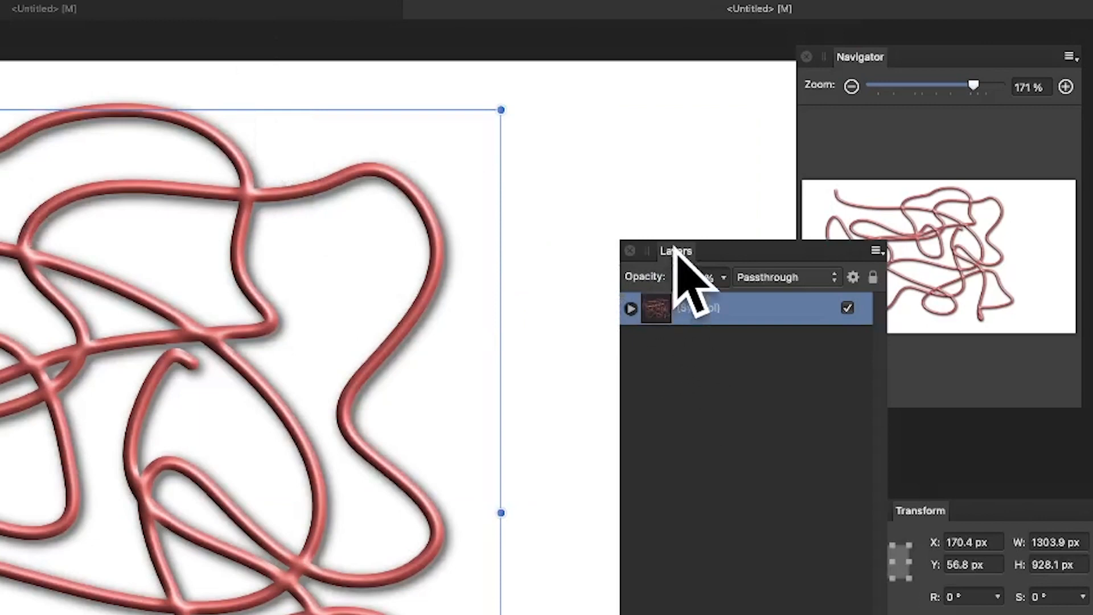
{"action": "left_click", "coordinate": [631, 308]}
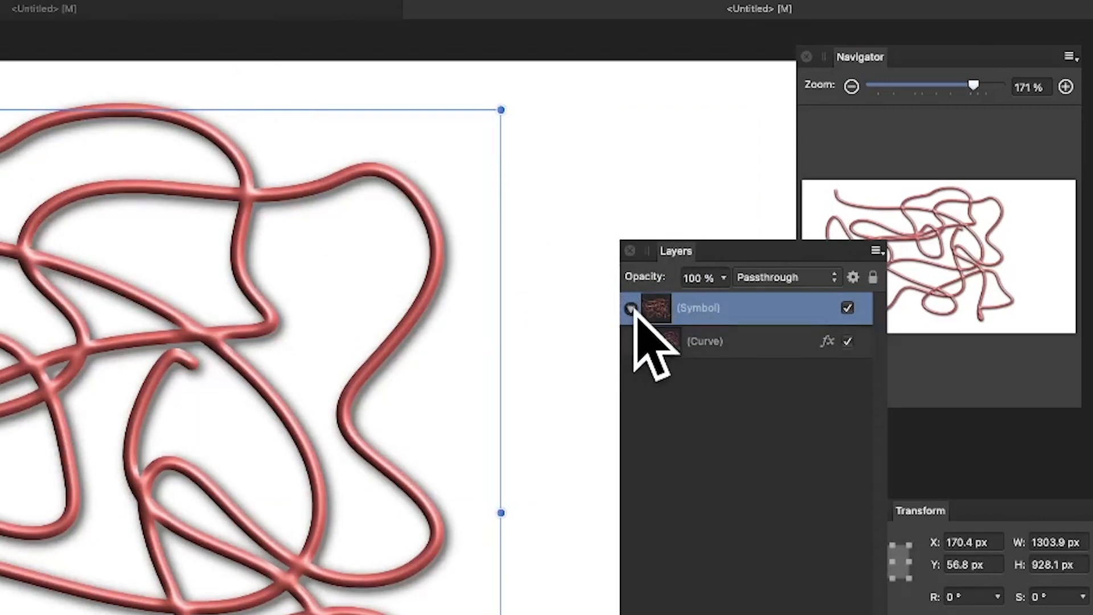
{"action": "left_click", "coordinate": [712, 342]}
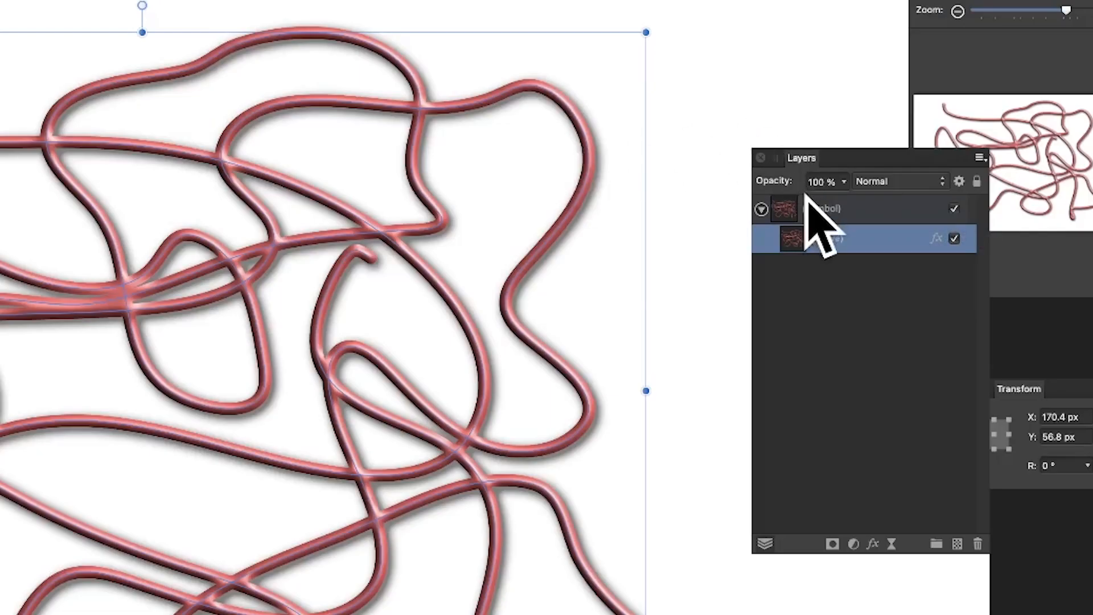
{"action": "left_click", "coordinate": [831, 208]}
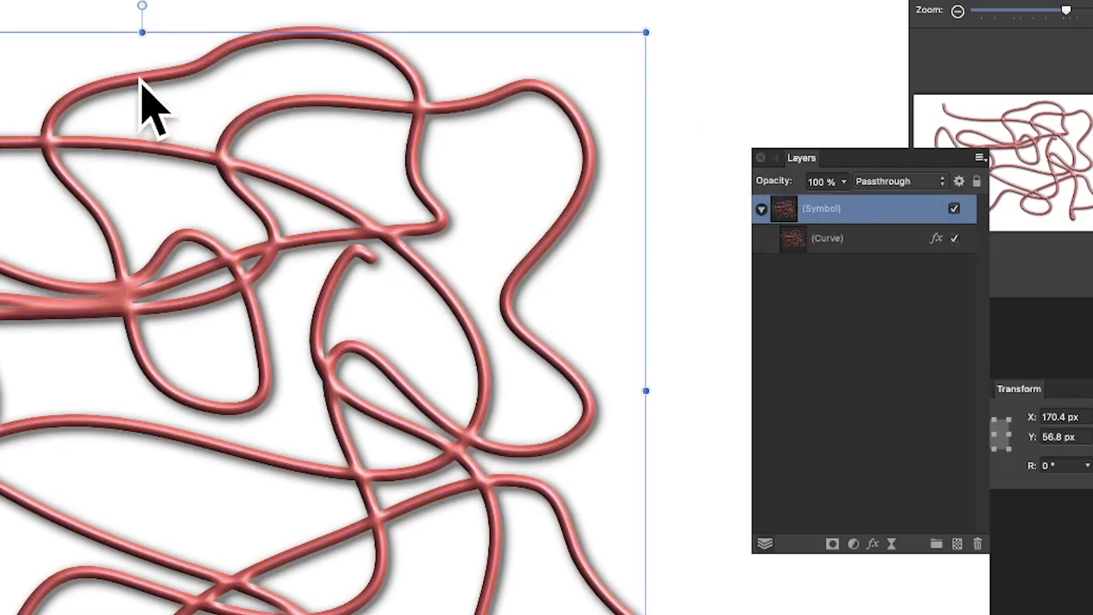
Duplicate the symbol several times and offset each copy across the page to build an overlapping tangle
{"action": "key", "text": "super+j"}
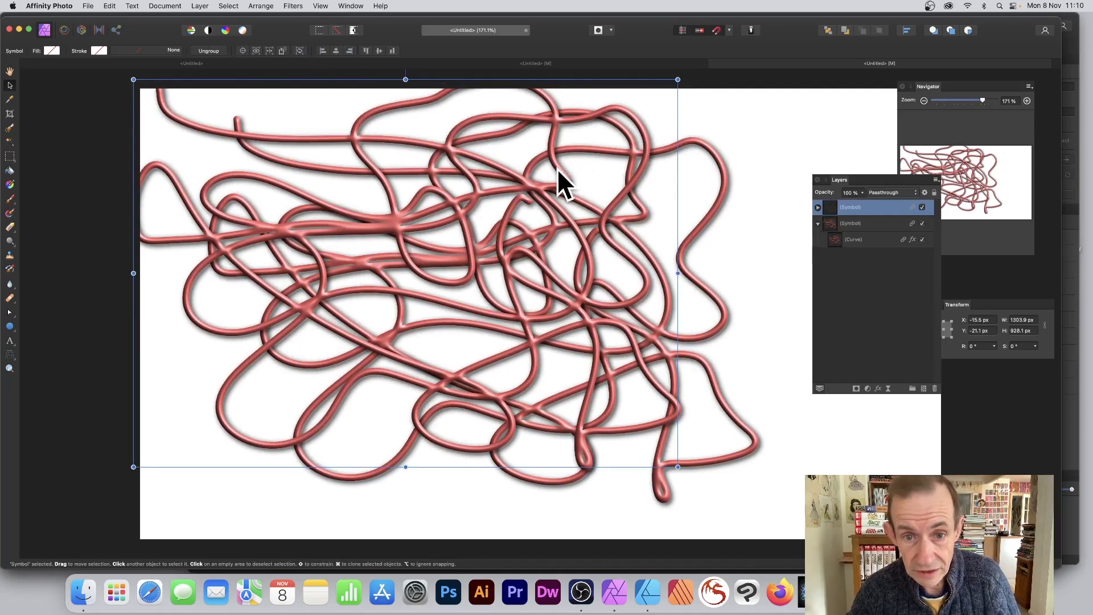
{"action": "left_click_drag", "start_coordinate": [559, 167], "coordinate": [814, 170]}
{"action": "key", "text": "super+j"}
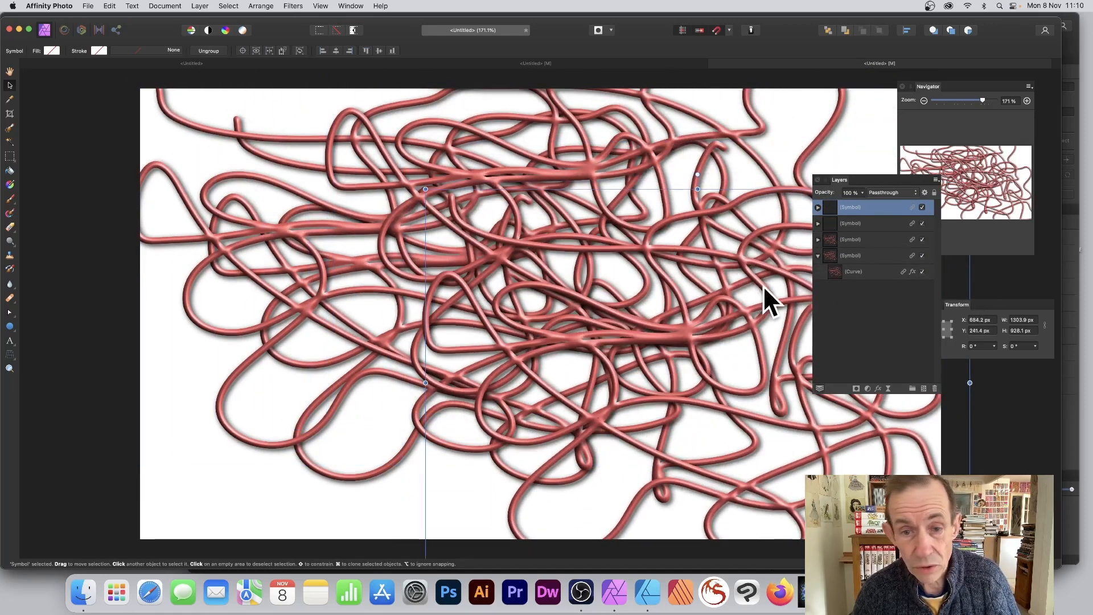
{"action": "left_click_drag", "start_coordinate": [763, 301], "coordinate": [558, 356]}
{"action": "key", "text": "super+j"}
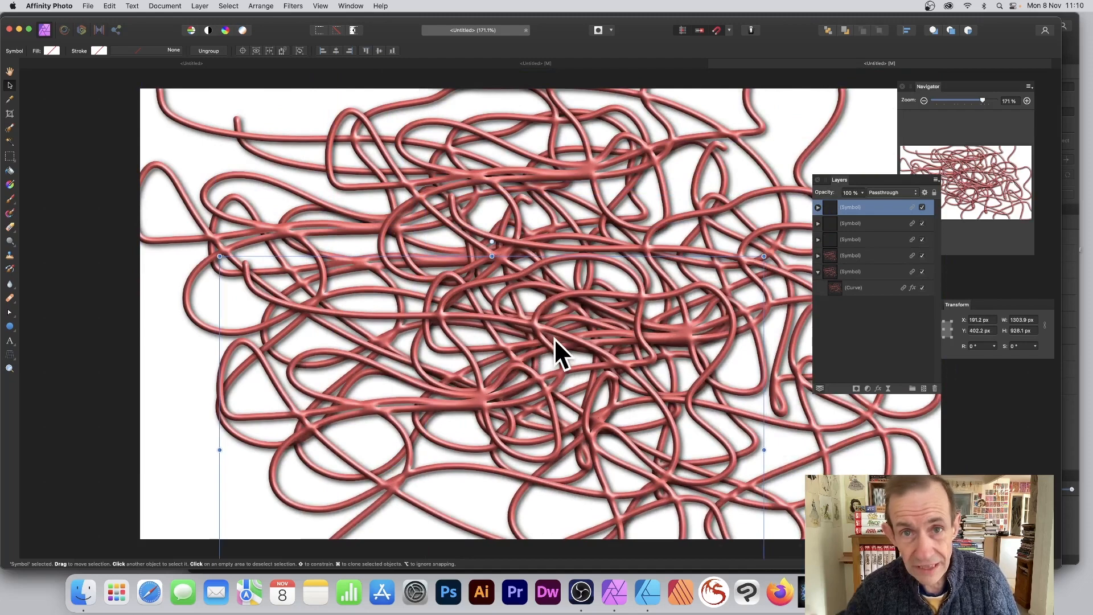
{"action": "left_click", "coordinate": [200, 6]}
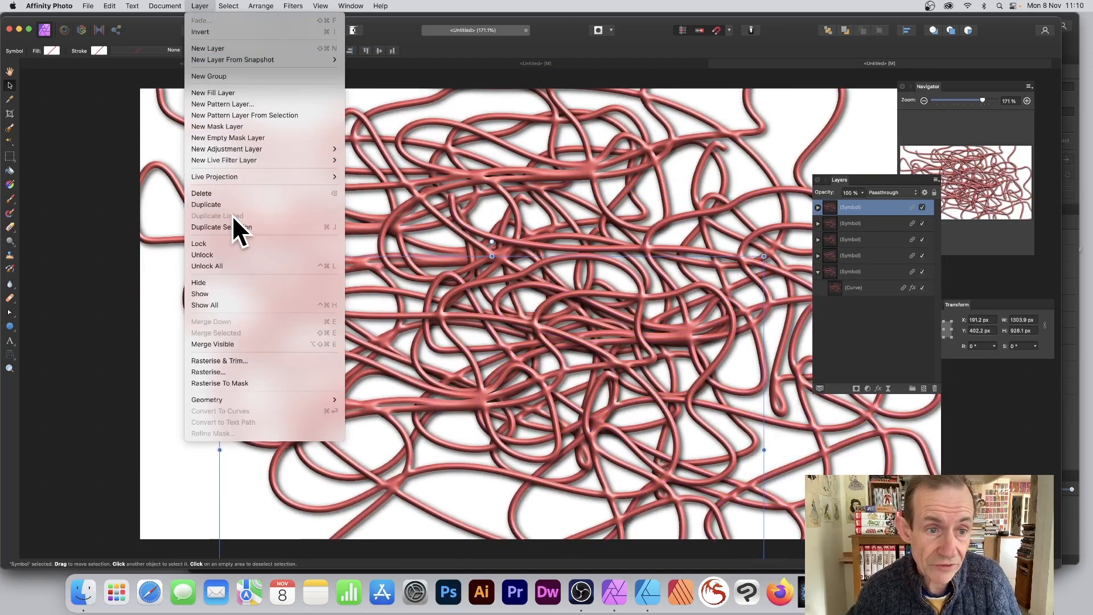
{"action": "left_click", "coordinate": [537, 222]}
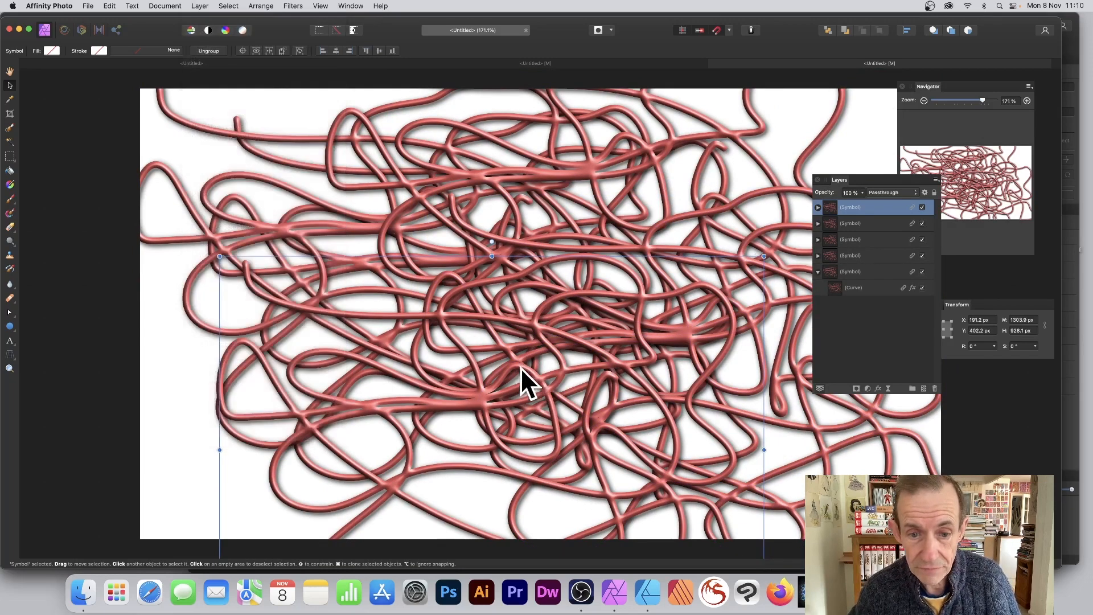
Add further symbol duplicates to thicken the tangle, placing the topmost copy partly beyond the page's upper-left corner
{"action": "left_click_drag", "start_coordinate": [521, 367], "coordinate": [597, 312]}
{"action": "key", "text": "super+j"}
{"action": "key", "text": "super+j"}
{"action": "key", "text": "super+j"}
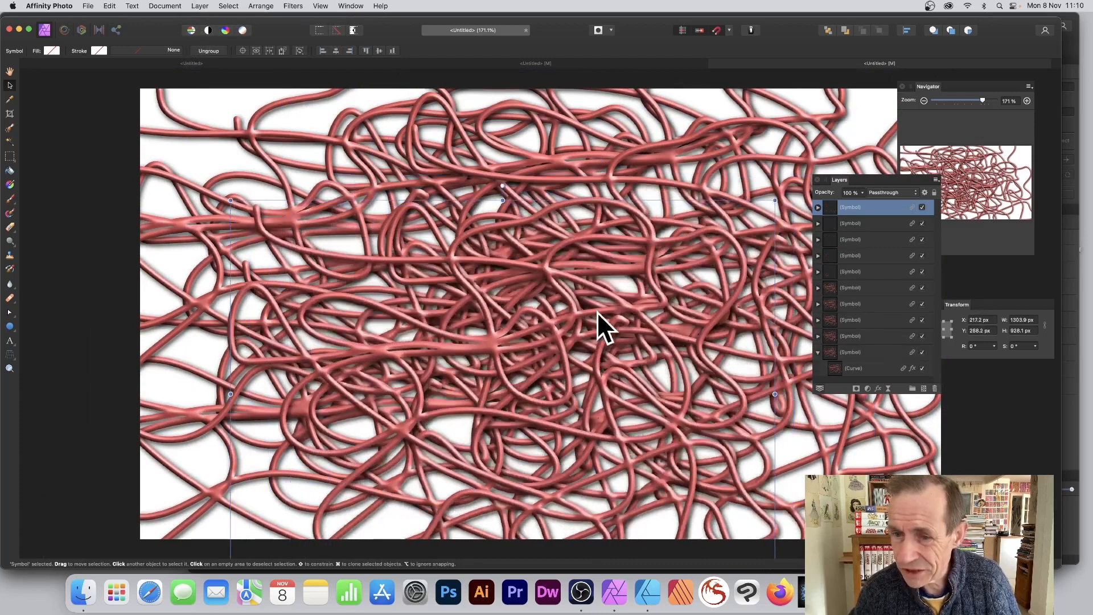
{"action": "key", "text": "super+j"}
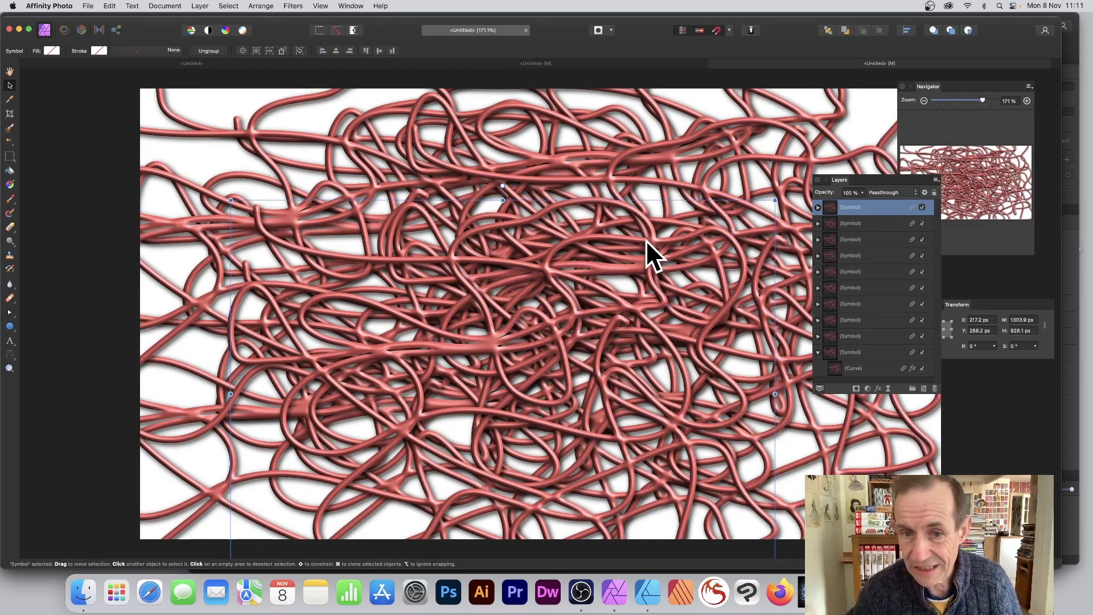
{"action": "key", "text": "super+j"}
{"action": "left_click_drag", "start_coordinate": [651, 243], "coordinate": [474, 84]}
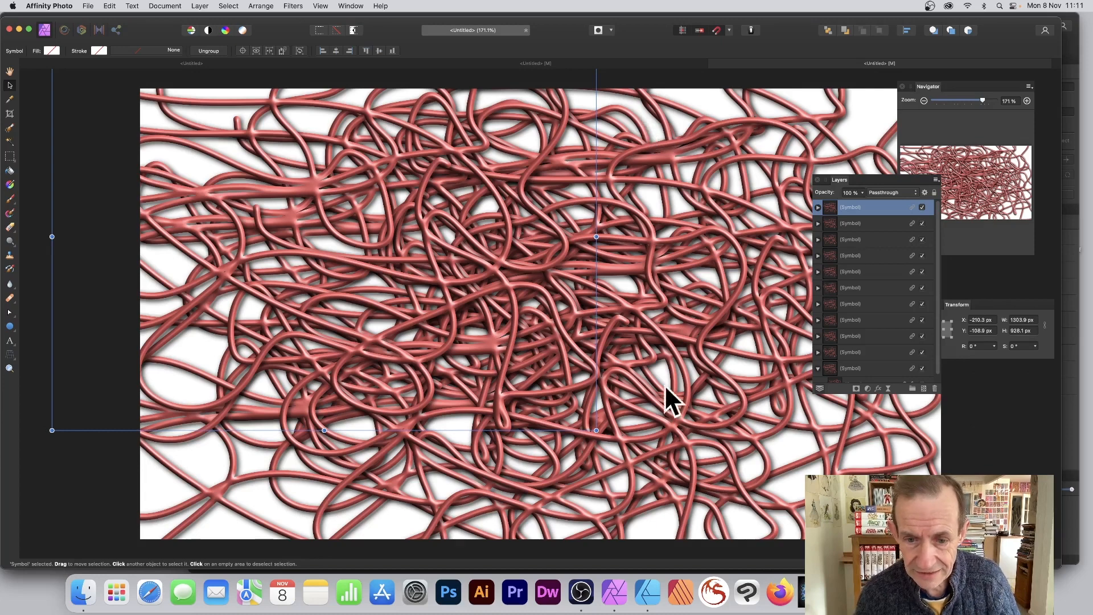
Scale the topmost symbol copy down to a much smaller size and place it over the tangle's upper-left area
{"action": "left_click_drag", "start_coordinate": [597, 430], "coordinate": [519, 375]}
{"action": "left_click_drag", "start_coordinate": [464, 245], "coordinate": [811, 417]}
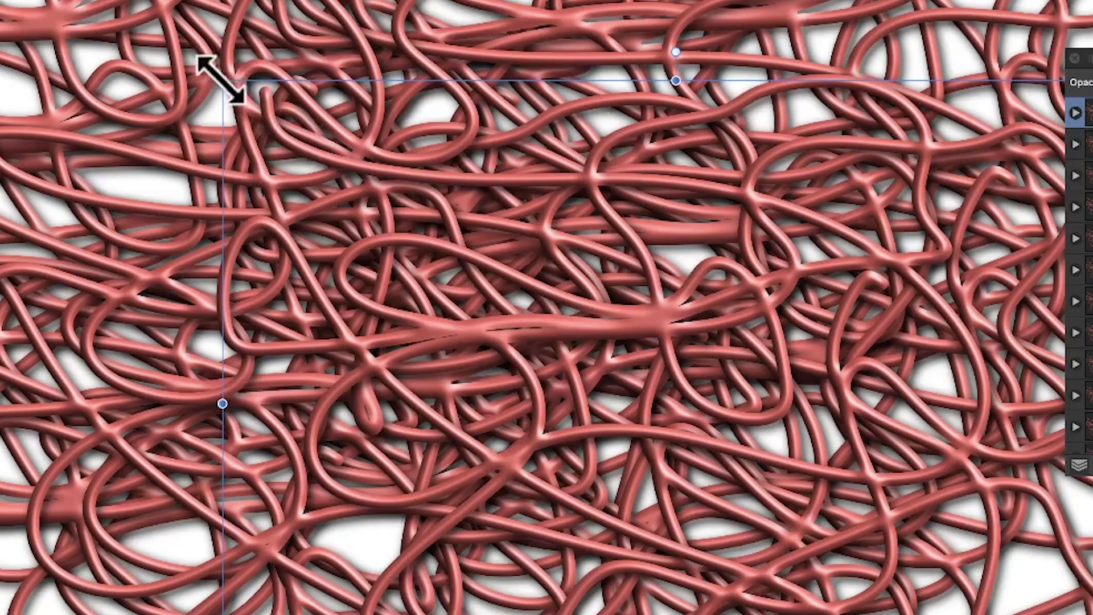
{"action": "left_click_drag", "start_coordinate": [223, 80], "coordinate": [786, 329]}
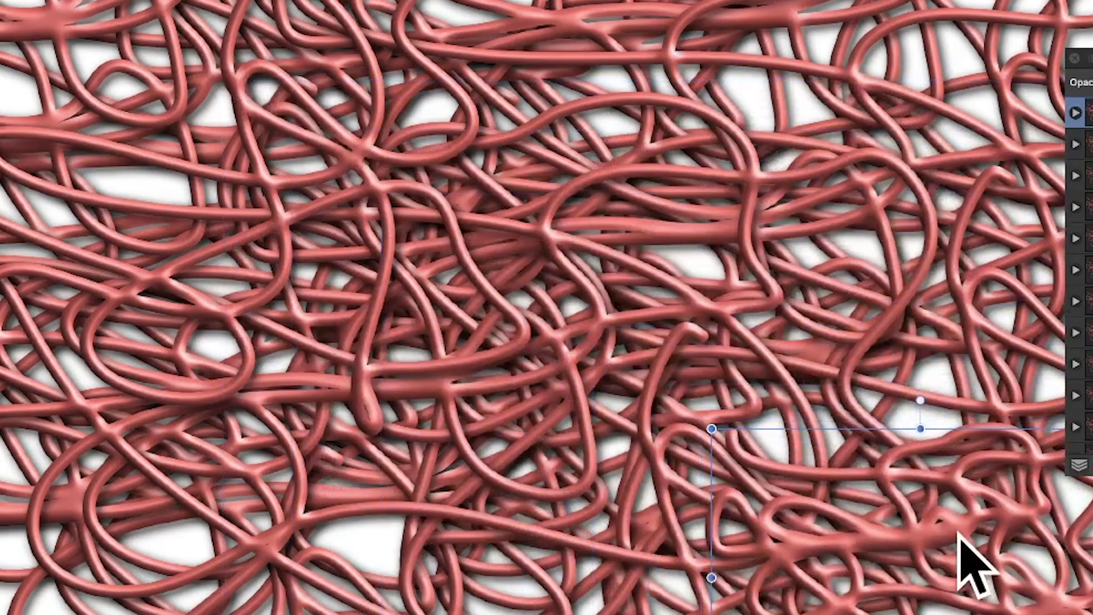
{"action": "left_click_drag", "start_coordinate": [959, 537], "coordinate": [435, 102]}
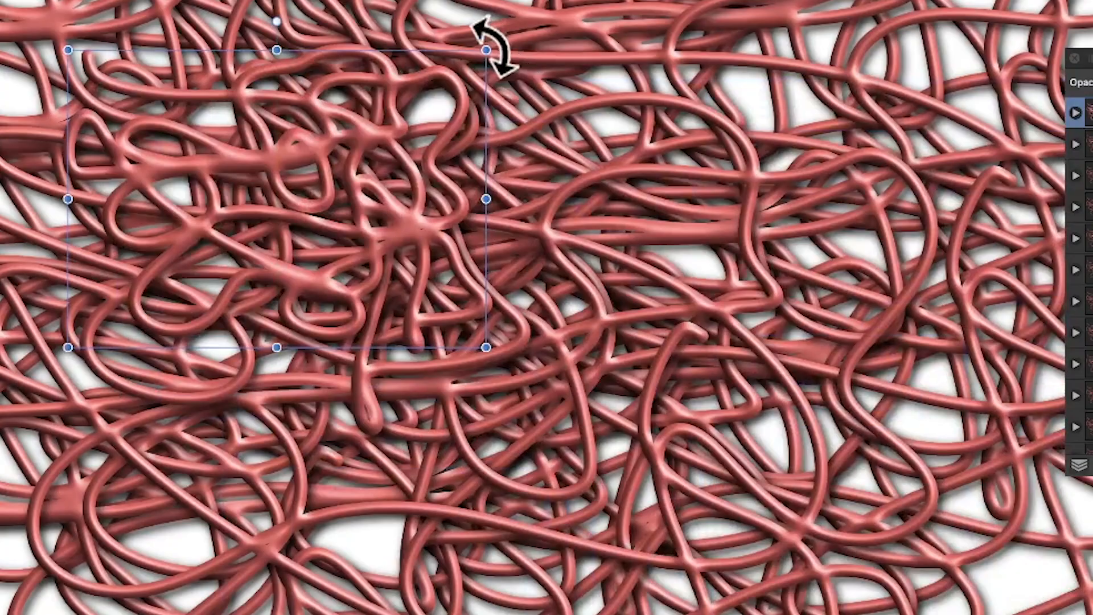
Shrink the third symbol copy to about 879 × 625 px, rotate it to about -66°, and move it toward the page's upper right
{"action": "left_click", "coordinate": [853, 238]}
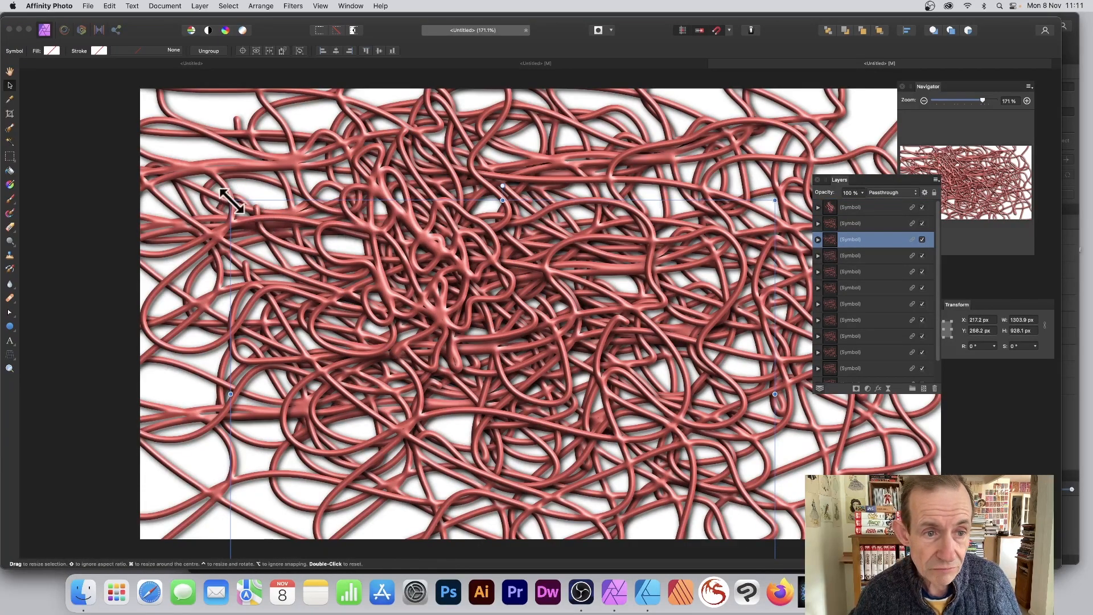
{"action": "left_click_drag", "start_coordinate": [230, 201], "coordinate": [647, 199]}
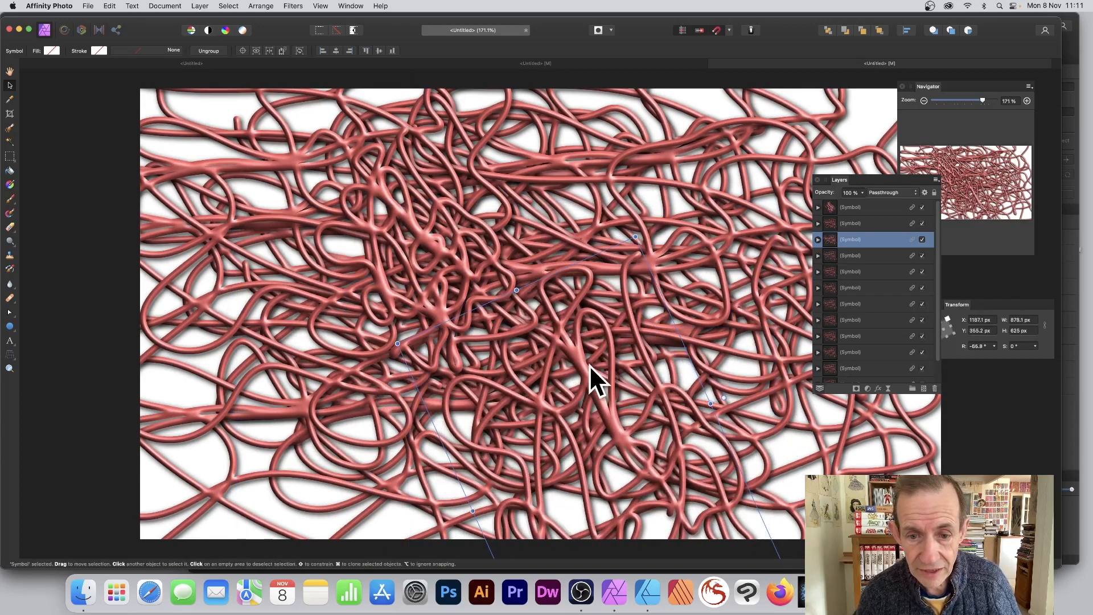
{"action": "left_click_drag", "start_coordinate": [593, 378], "coordinate": [711, 149]}
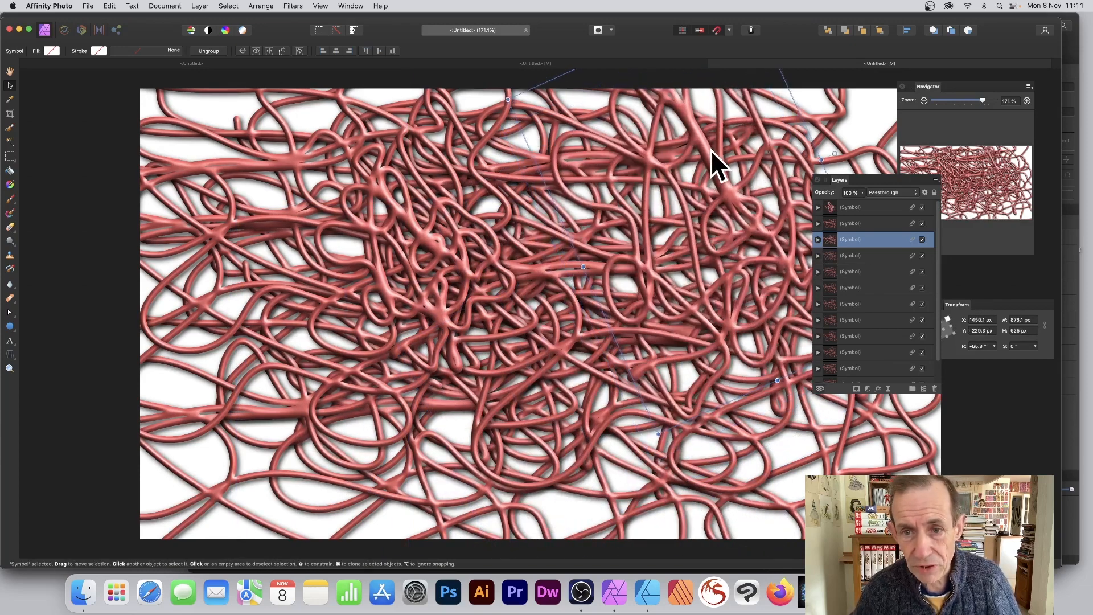
Scale another symbol copy to about 921 px wide, shear it about -41°, and place it over the page's lower-right area
{"action": "left_click", "coordinate": [515, 399]}
{"action": "left_click_drag", "start_coordinate": [514, 395], "coordinate": [501, 375]}
{"action": "left_click_drag", "start_coordinate": [574, 243], "coordinate": [403, 325]}
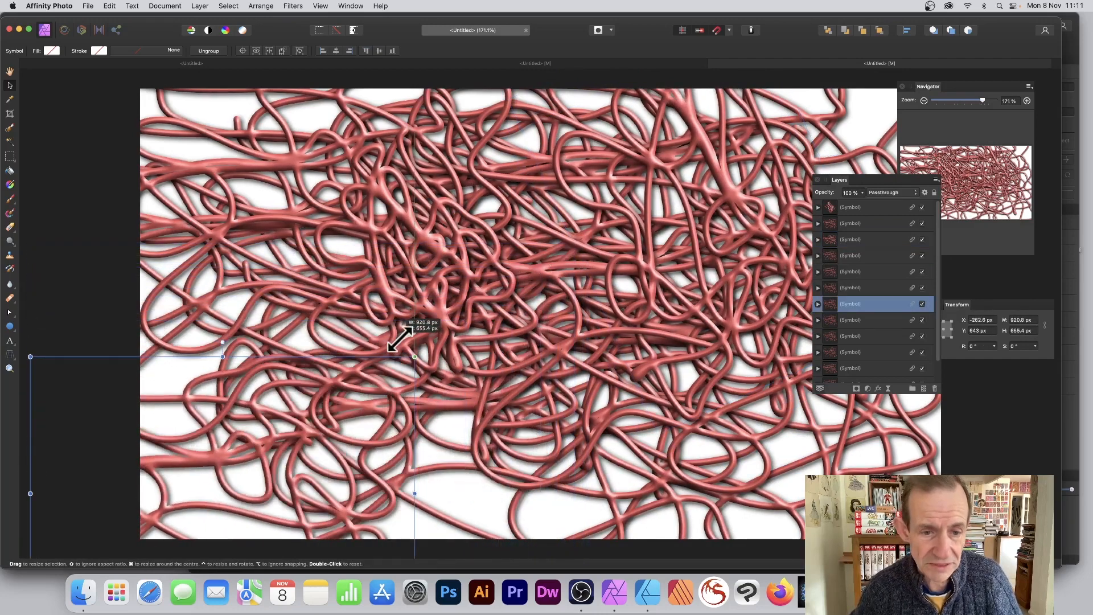
{"action": "left_click_drag", "start_coordinate": [320, 398], "coordinate": [433, 259]}
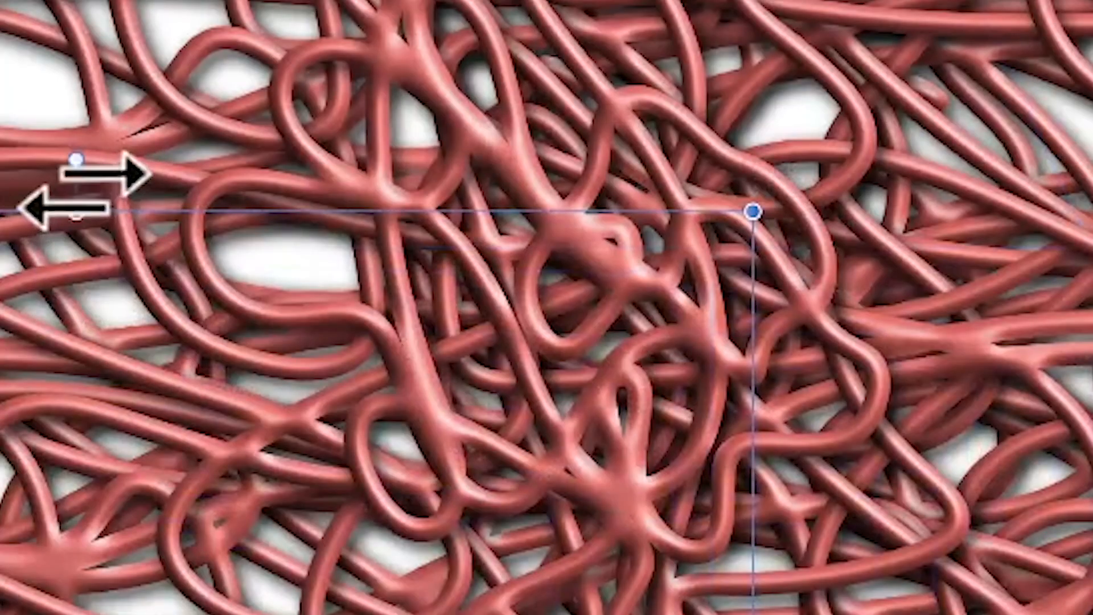
{"action": "left_click_drag", "start_coordinate": [73, 195], "coordinate": [933, 244]}
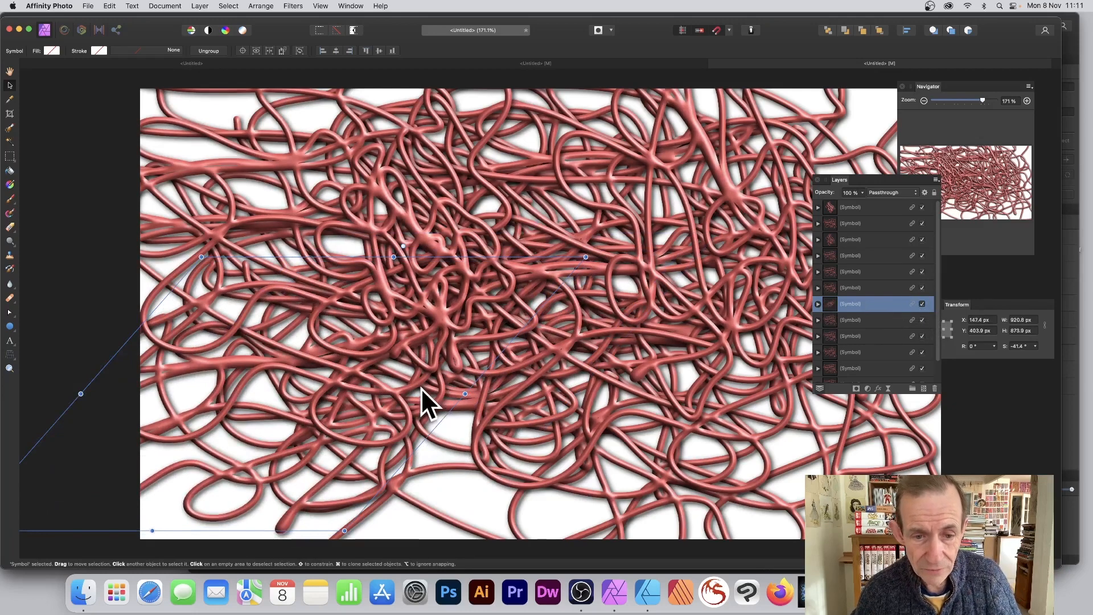
{"action": "left_click_drag", "start_coordinate": [419, 378], "coordinate": [912, 494]}
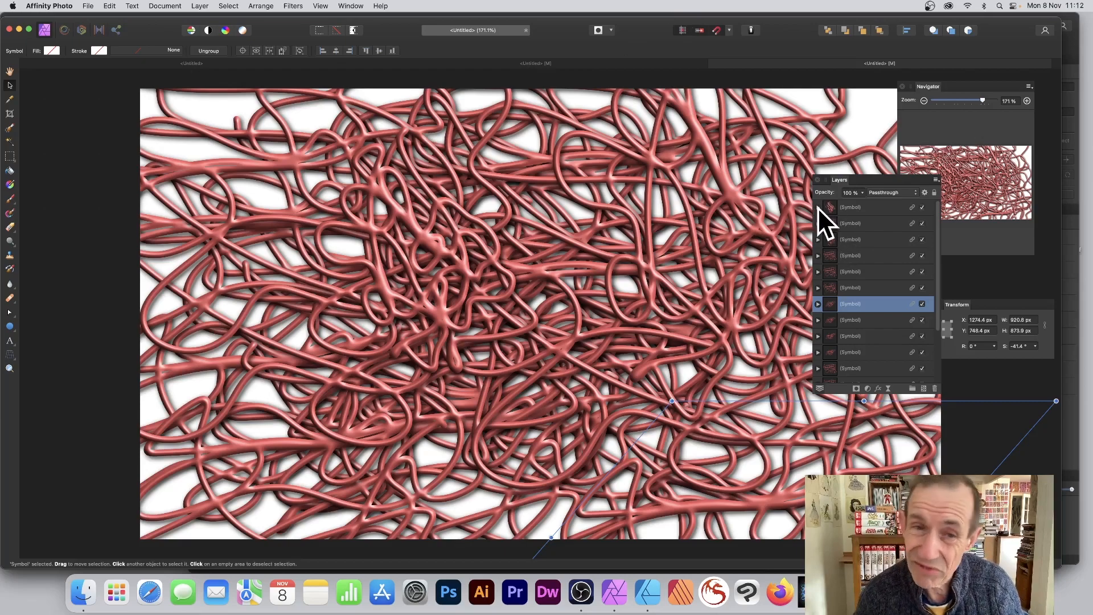
Expand the topmost symbol, select its nested curve, and stretch the curve to about 623 px wide
{"action": "left_click", "coordinate": [819, 207]}
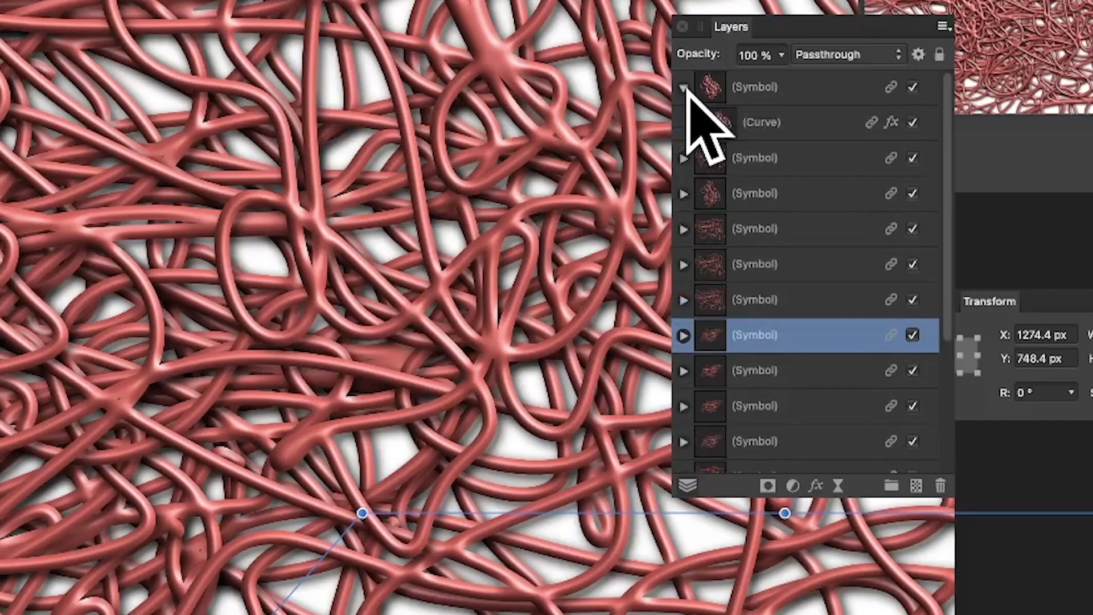
{"action": "left_click", "coordinate": [777, 124]}
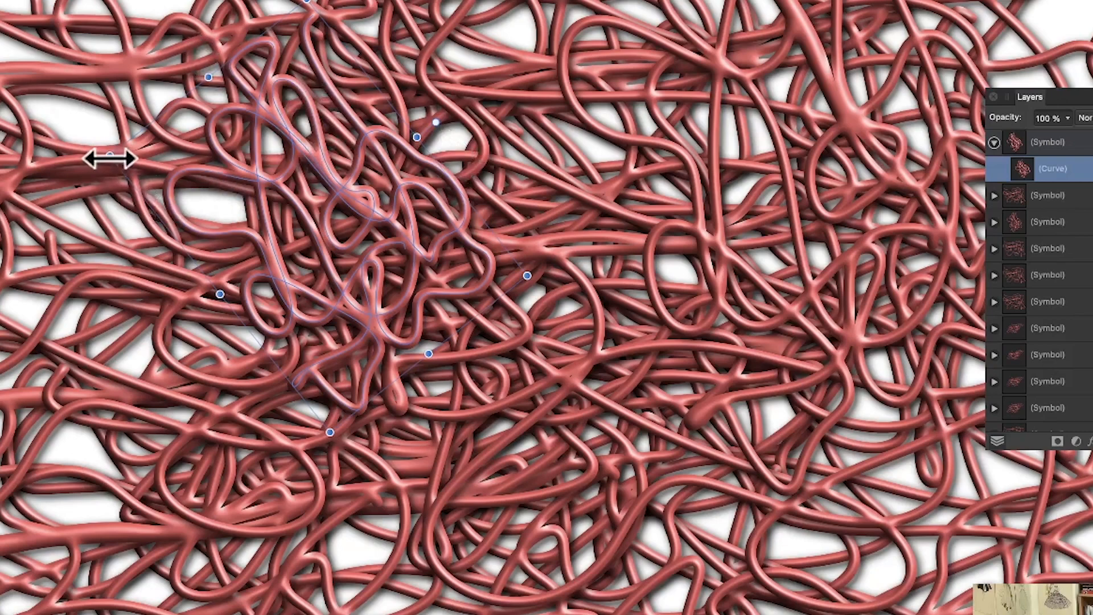
{"action": "left_click_drag", "start_coordinate": [109, 158], "coordinate": [146, 206]}
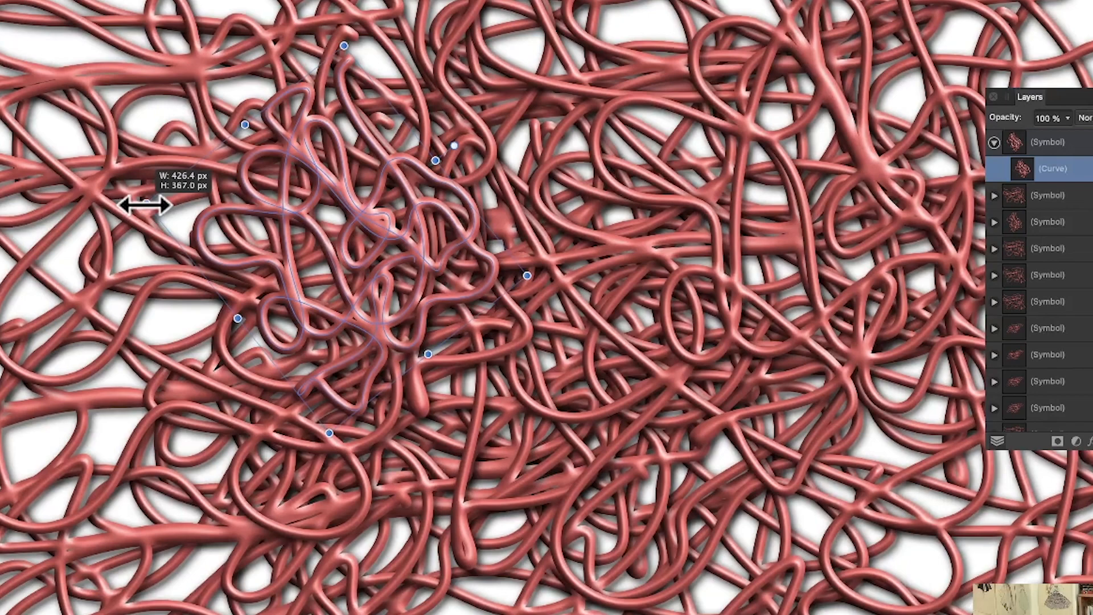
{"action": "left_click_drag", "start_coordinate": [145, 206], "coordinate": [66, 94]}
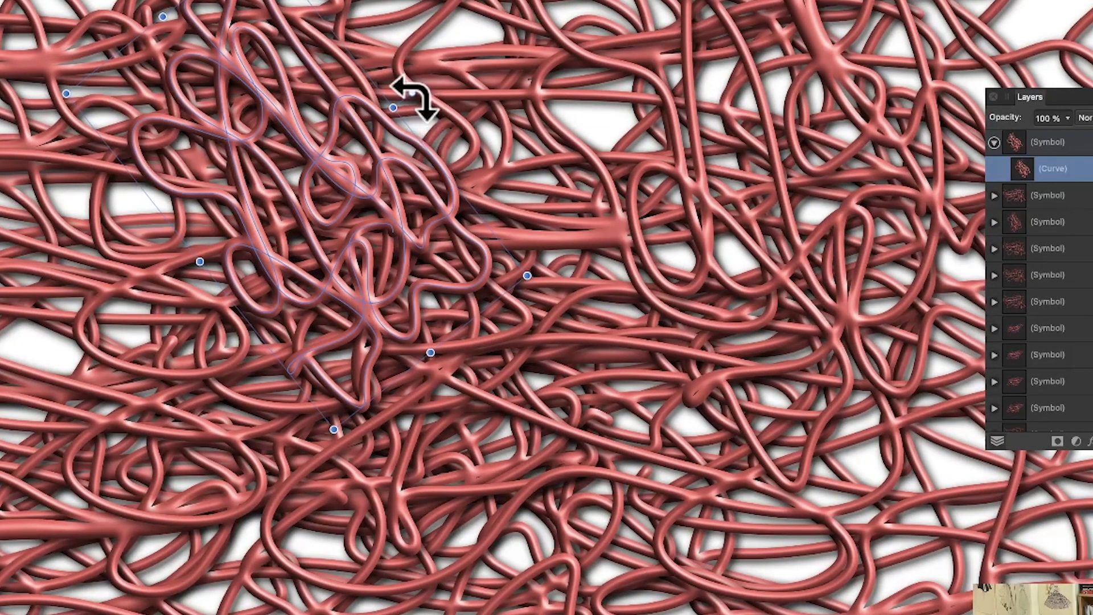
Rotate the topmost symbol's nested curve to about 68° and stretch it sideways
{"action": "left_click_drag", "start_coordinate": [415, 98], "coordinate": [250, 167]}
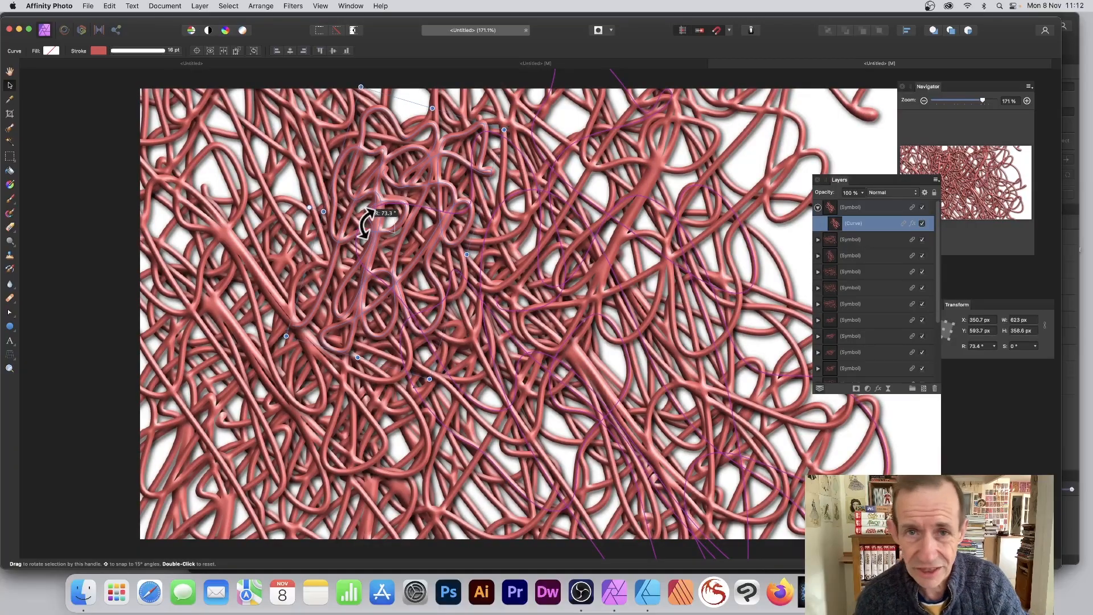
{"action": "left_click_drag", "start_coordinate": [366, 223], "coordinate": [374, 222]}
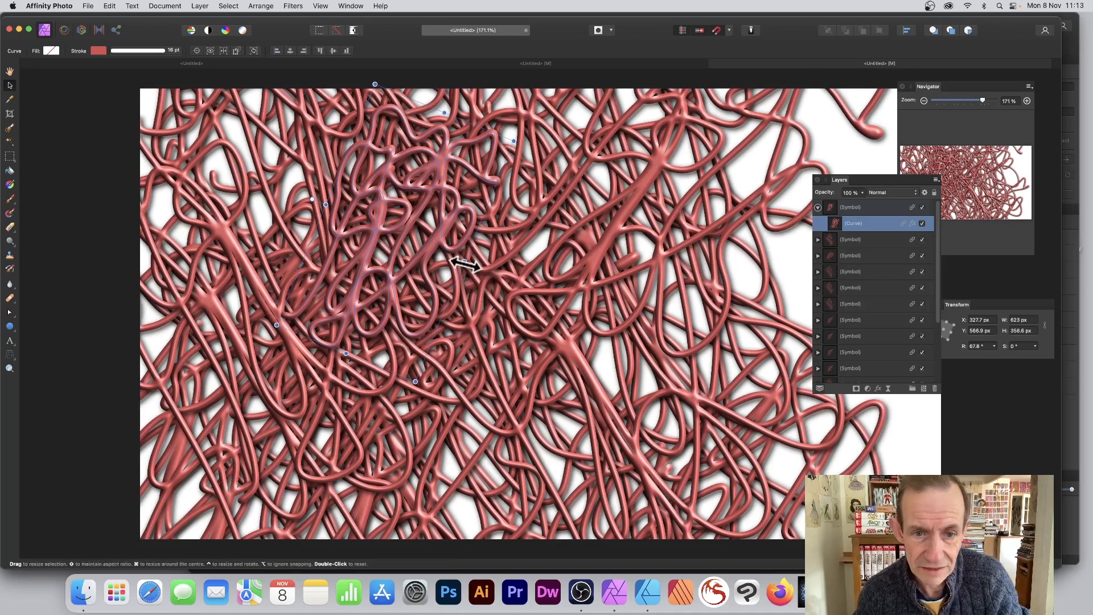
{"action": "left_click_drag", "start_coordinate": [465, 264], "coordinate": [521, 263]}
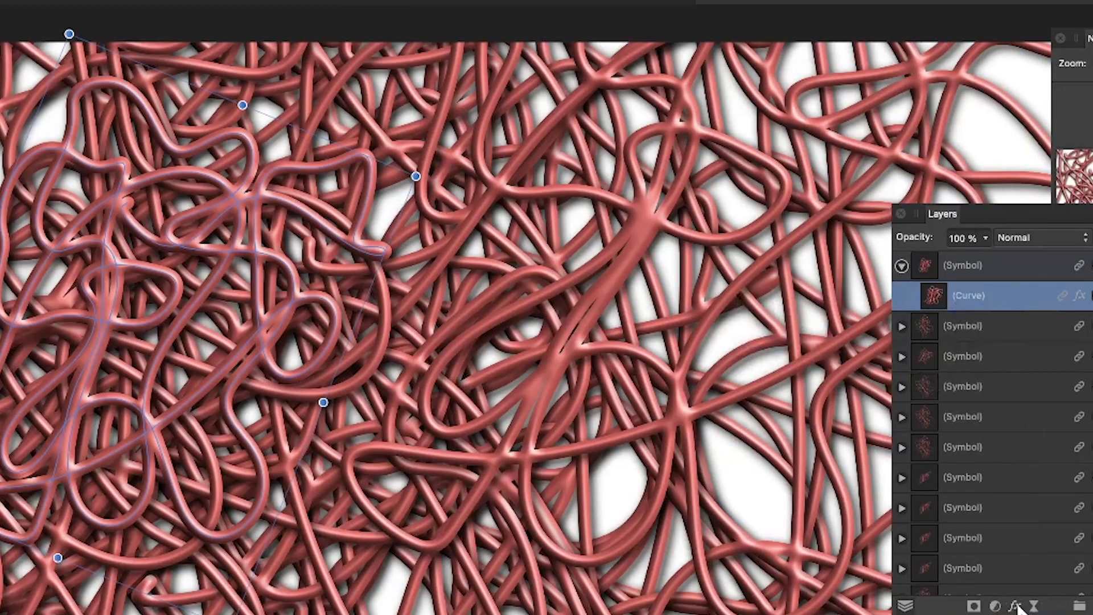
Add a Colour Overlay layer effect to the nested curve in blue with H 212, S 100, L 50
{"action": "left_click", "coordinate": [1016, 606]}
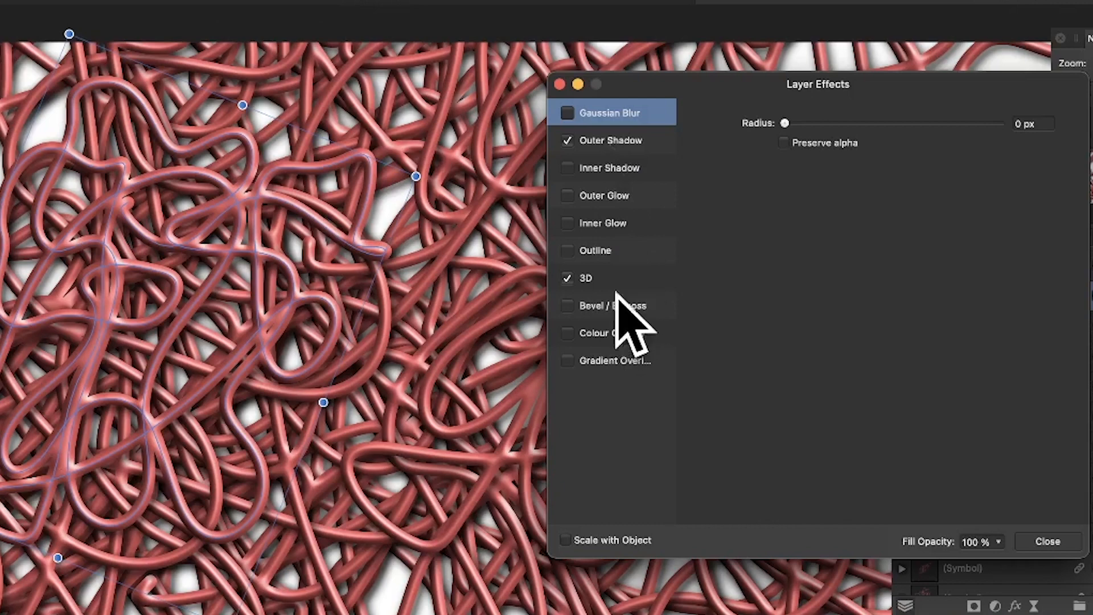
{"action": "left_click", "coordinate": [611, 334]}
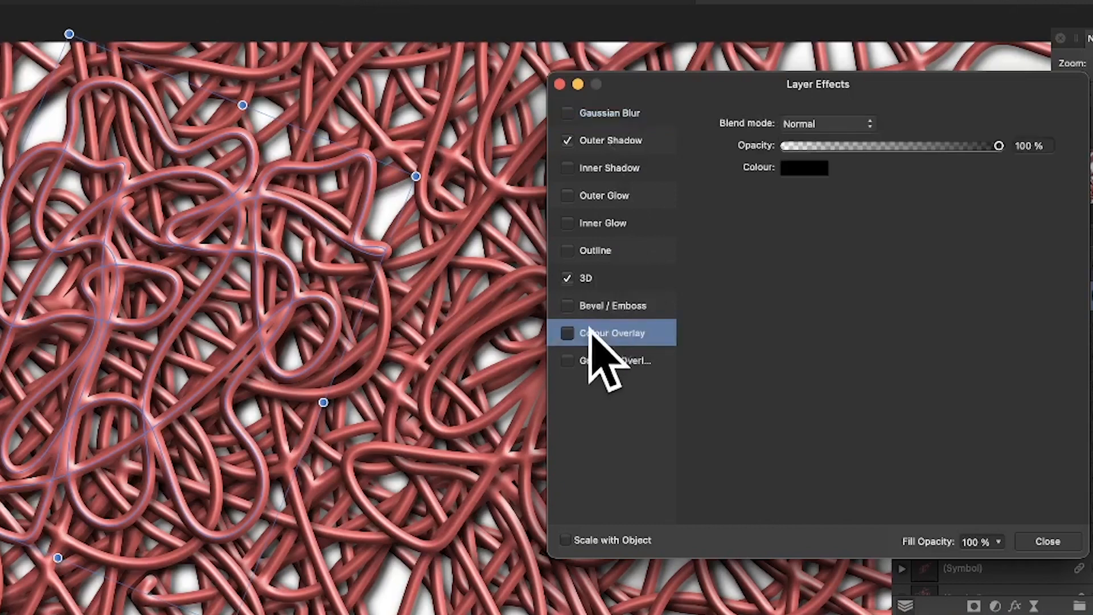
{"action": "left_click", "coordinate": [568, 333]}
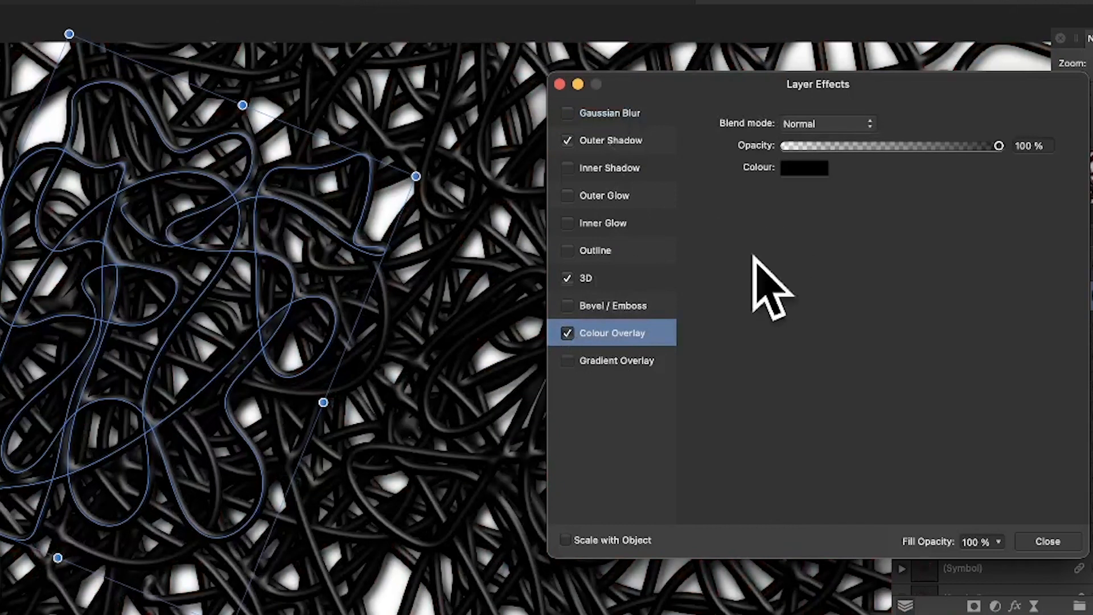
{"action": "left_click", "coordinate": [816, 166]}
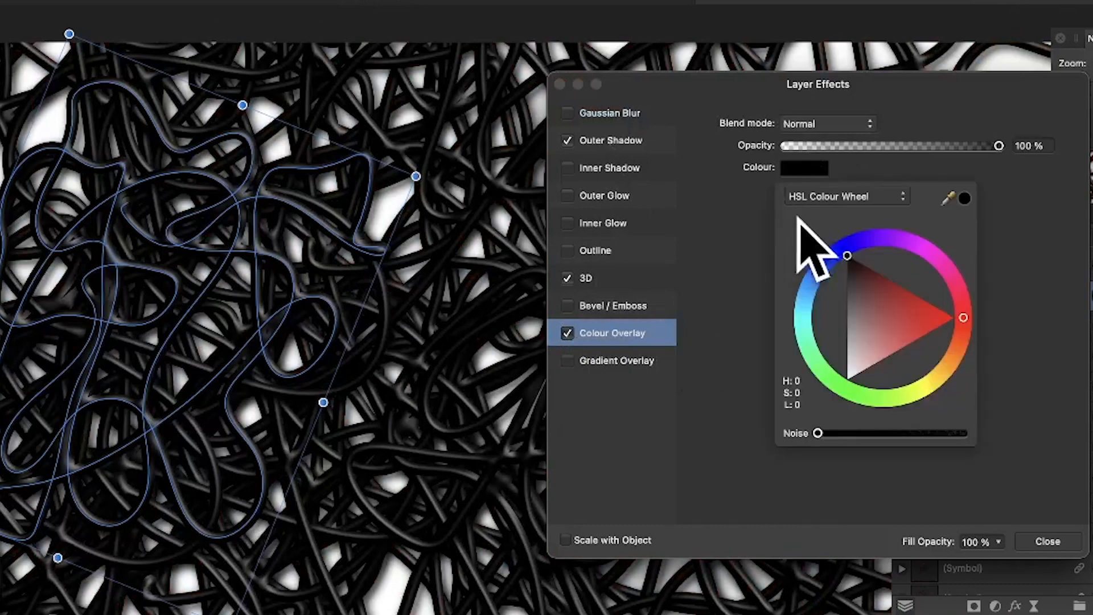
{"action": "left_click_drag", "start_coordinate": [915, 341], "coordinate": [935, 312]}
{"action": "mouse_move", "coordinate": [823, 280]}
{"action": "left_mouse_down"}
{"action": "mouse_move", "coordinate": [866, 307]}
{"action": "mouse_move", "coordinate": [823, 280]}
{"action": "left_mouse_up"}
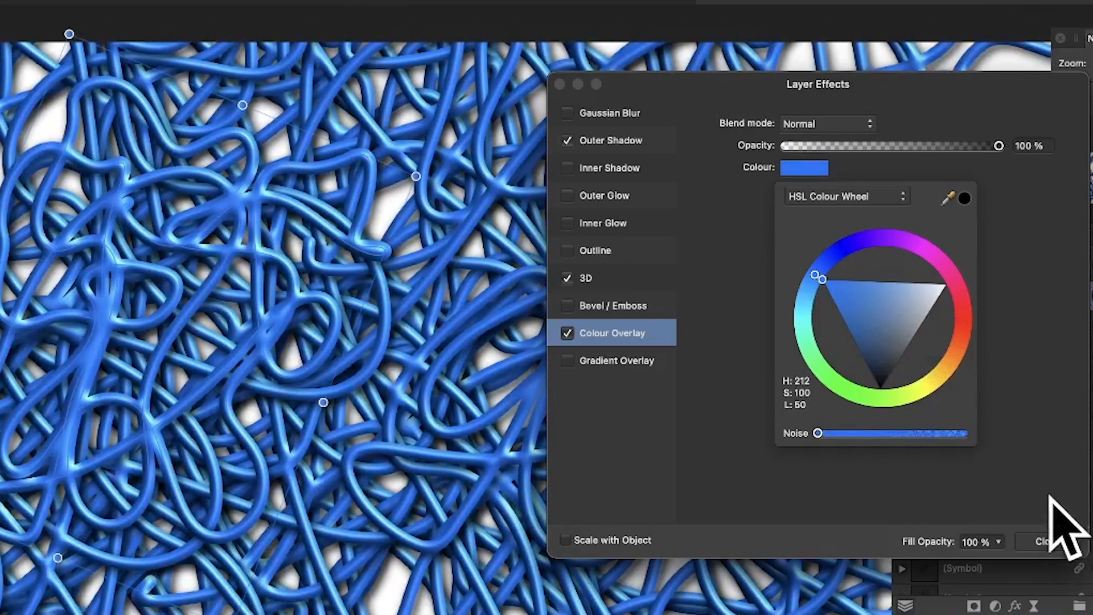
{"action": "left_click", "coordinate": [1032, 446]}
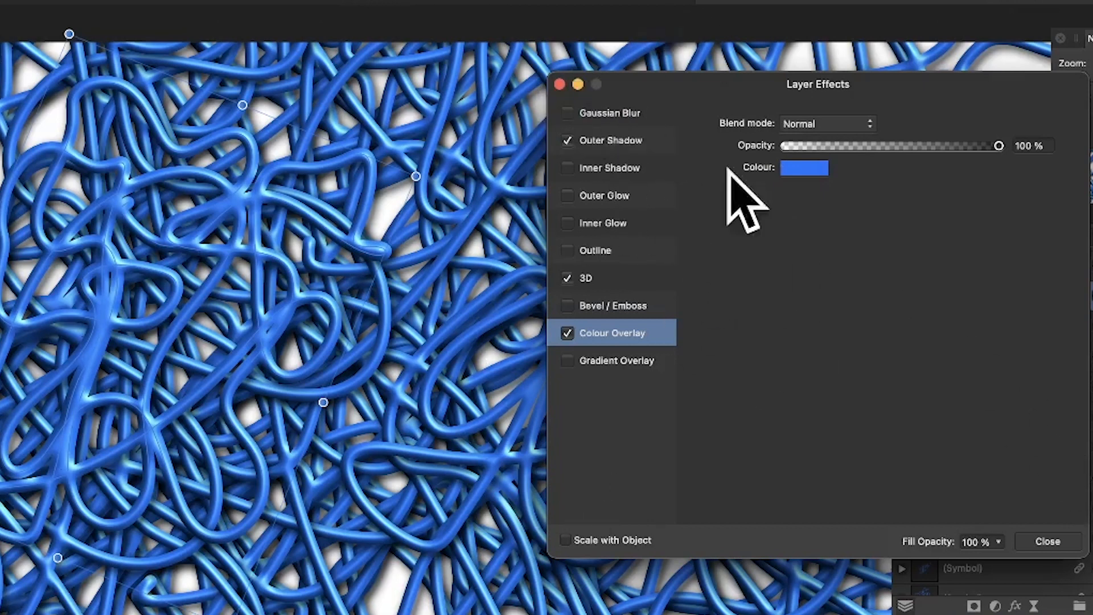
{"action": "left_click", "coordinate": [1055, 541]}
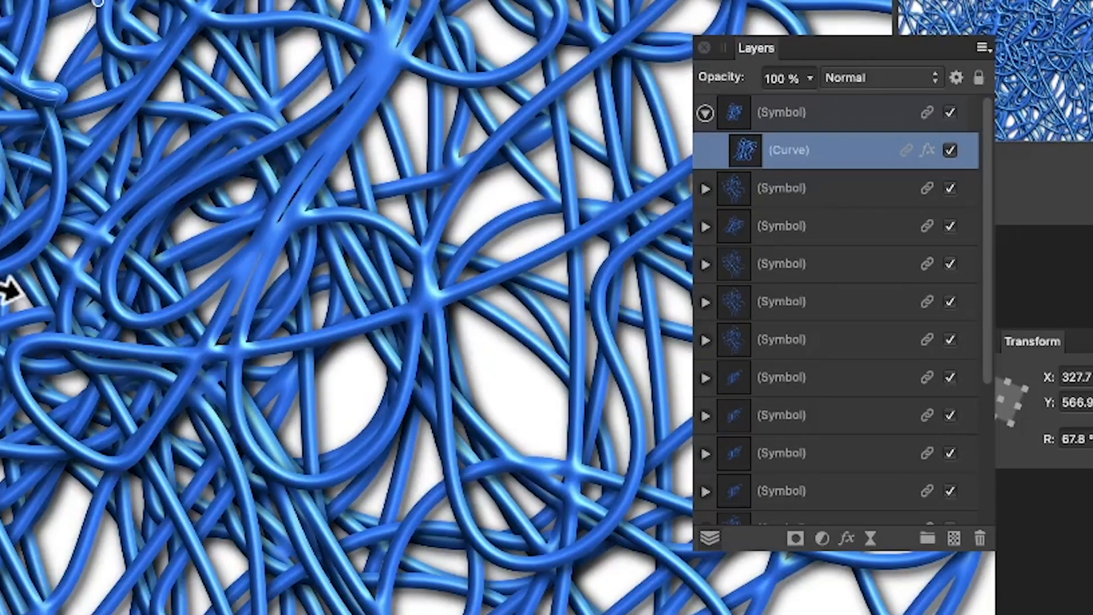
Stretch the nested curve sideways once more, and shift the third symbol copy slightly upward
{"action": "left_click_drag", "start_coordinate": [10, 292], "coordinate": [171, 322]}
{"action": "left_click", "coordinate": [35, 264]}
{"action": "left_click_drag", "start_coordinate": [35, 263], "coordinate": [17, 210]}
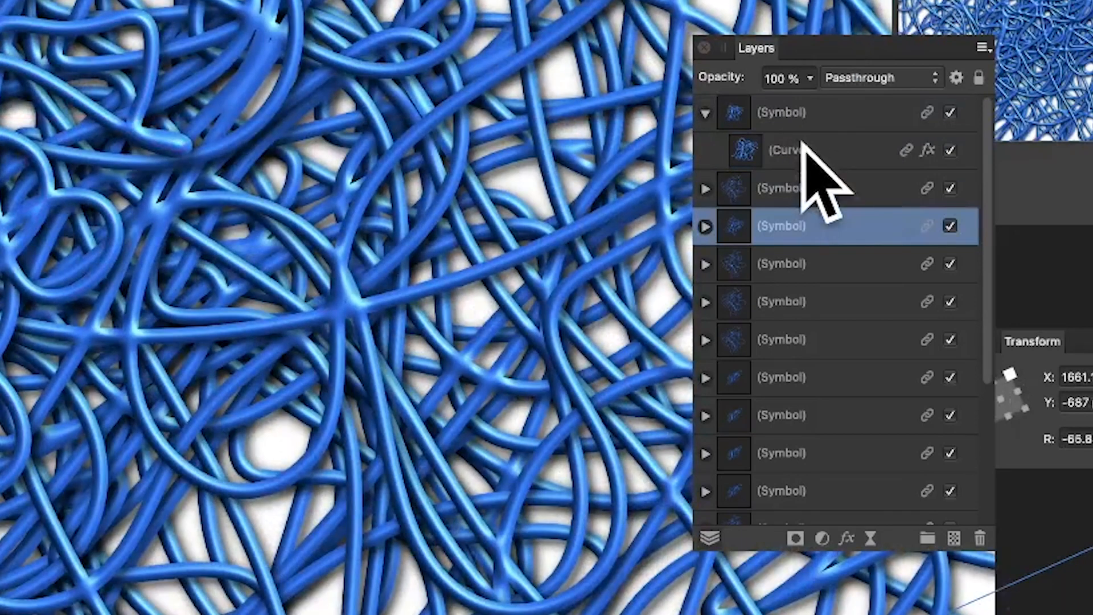
Select the topmost symbol's nested curve again, narrow it, and duplicate it inside the symbol with an offset
{"action": "left_click", "coordinate": [805, 153]}
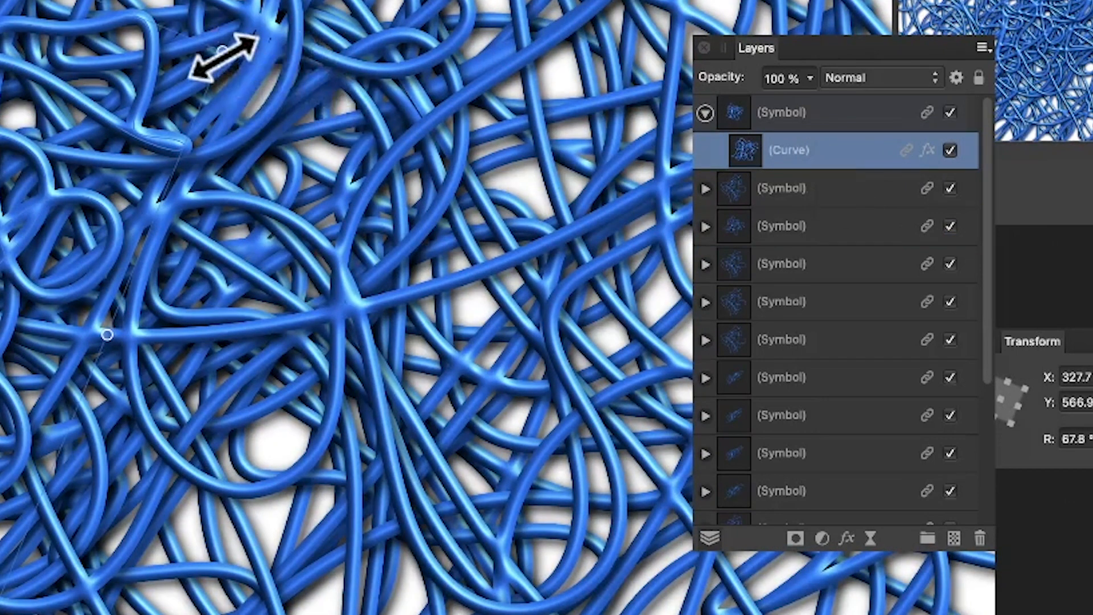
{"action": "left_click_drag", "start_coordinate": [223, 52], "coordinate": [117, 74]}
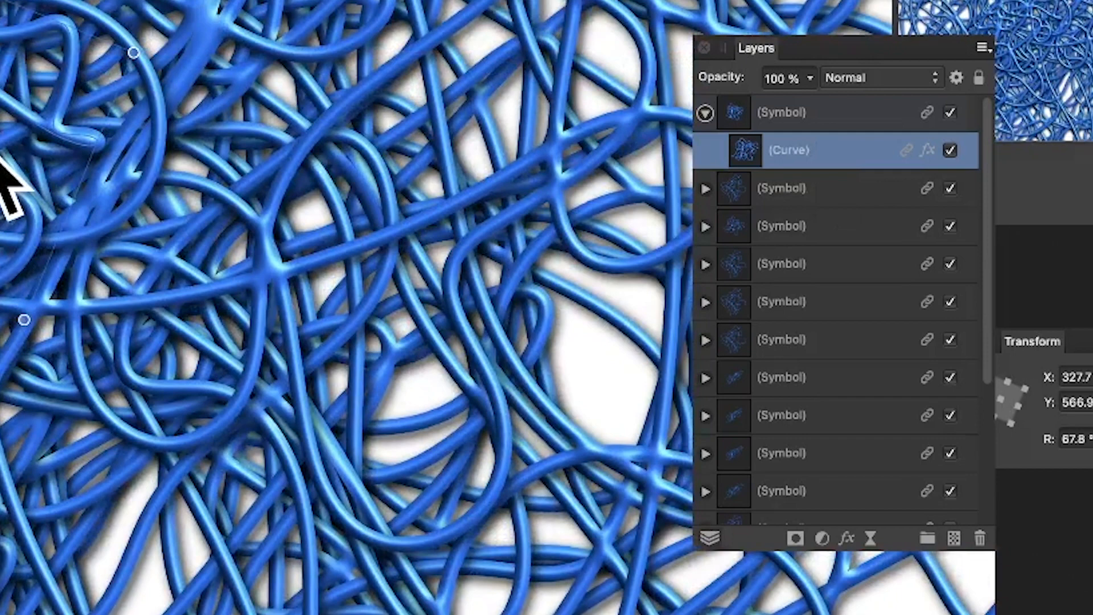
{"action": "left_click_drag", "start_coordinate": [2, 194], "coordinate": [84, 223]}
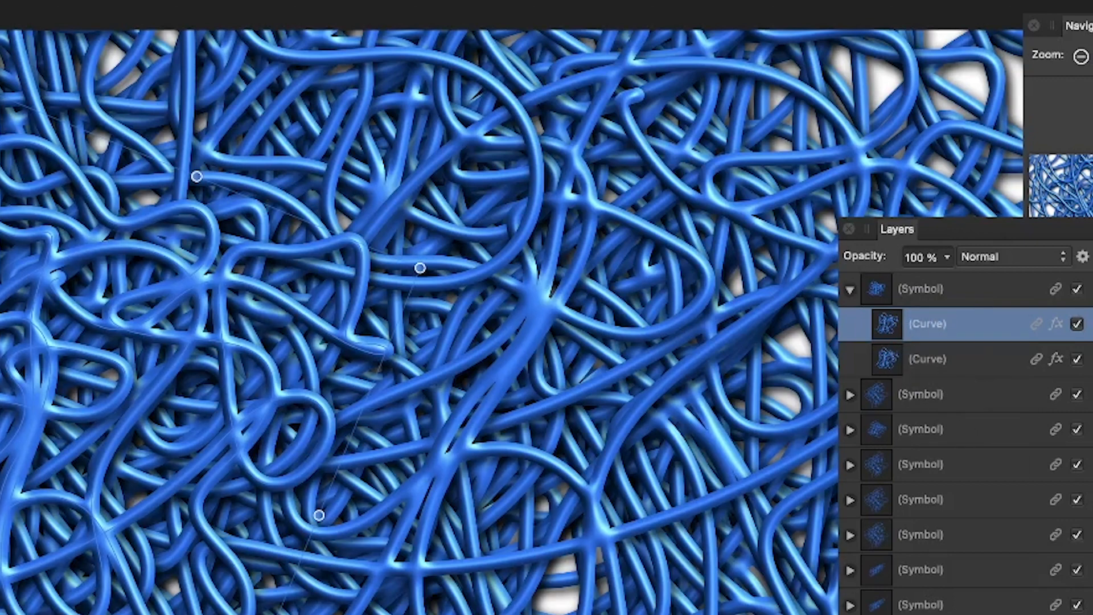
Change the Colour Overlay of the upper nested curve to bright green
{"action": "left_click", "coordinate": [1056, 323]}
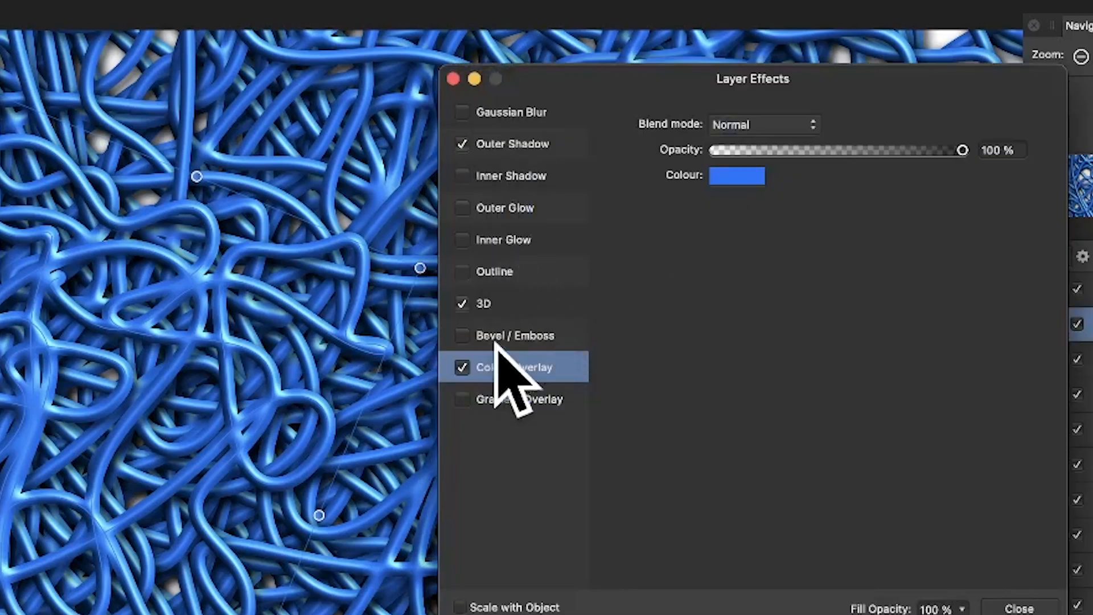
{"action": "left_click", "coordinate": [742, 172]}
{"action": "left_click_drag", "start_coordinate": [763, 428], "coordinate": [778, 421]}
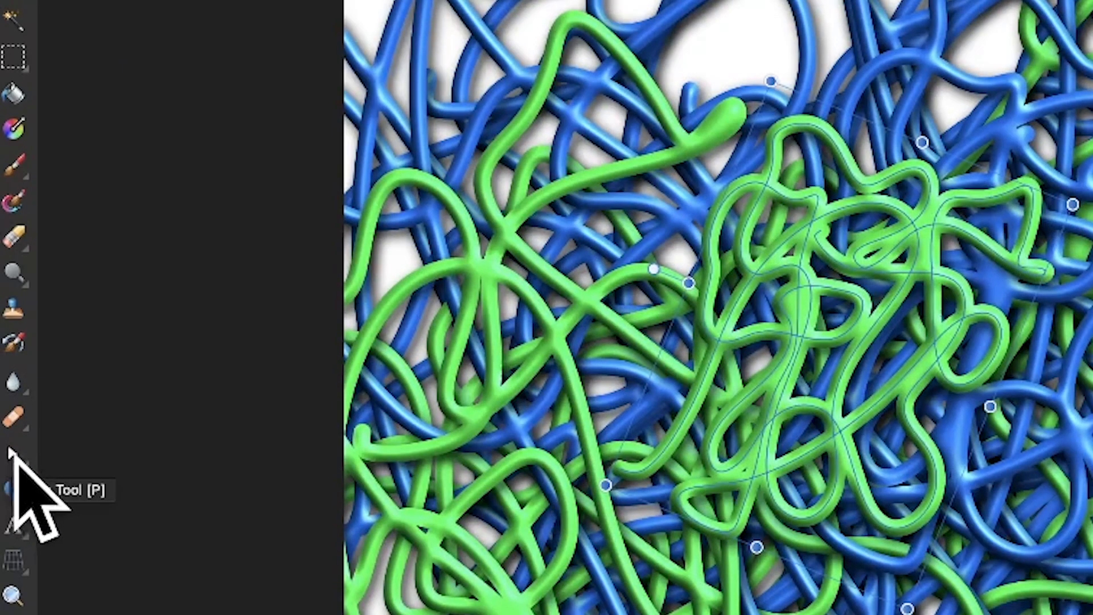
Use the Node tool to pull several parts of the green curve far outward into long, straight strands
{"action": "left_click", "coordinate": [12, 456]}
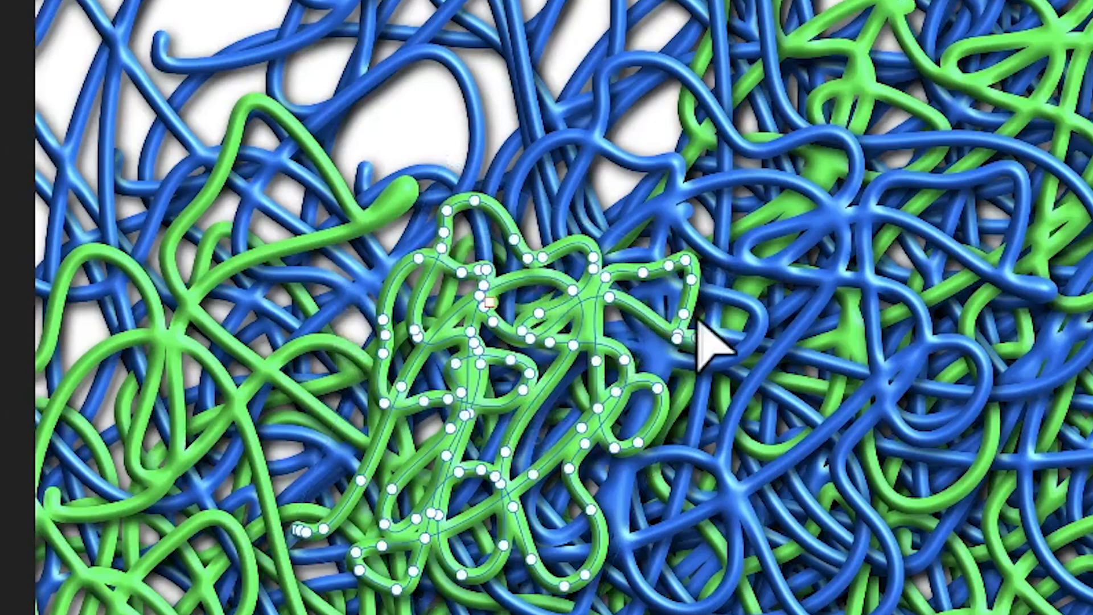
{"action": "mouse_move", "coordinate": [688, 302]}
{"action": "left_mouse_down"}
{"action": "mouse_move", "coordinate": [939, 293]}
{"action": "mouse_move", "coordinate": [1067, 273]}
{"action": "mouse_move", "coordinate": [1091, 231]}
{"action": "mouse_move", "coordinate": [1075, 98]}
{"action": "mouse_move", "coordinate": [899, 74]}
{"action": "mouse_move", "coordinate": [702, 73]}
{"action": "mouse_move", "coordinate": [677, 55]}
{"action": "mouse_move", "coordinate": [893, 53]}
{"action": "mouse_move", "coordinate": [957, 32]}
{"action": "mouse_move", "coordinate": [984, 42]}
{"action": "left_mouse_up"}
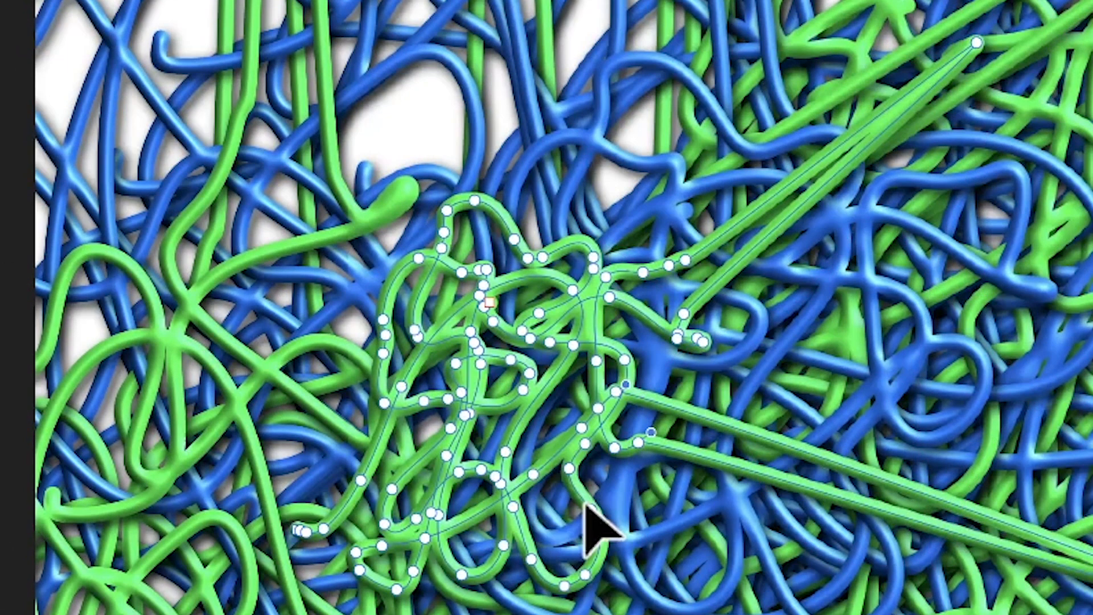
{"action": "left_click_drag", "start_coordinate": [581, 506], "coordinate": [595, 521]}
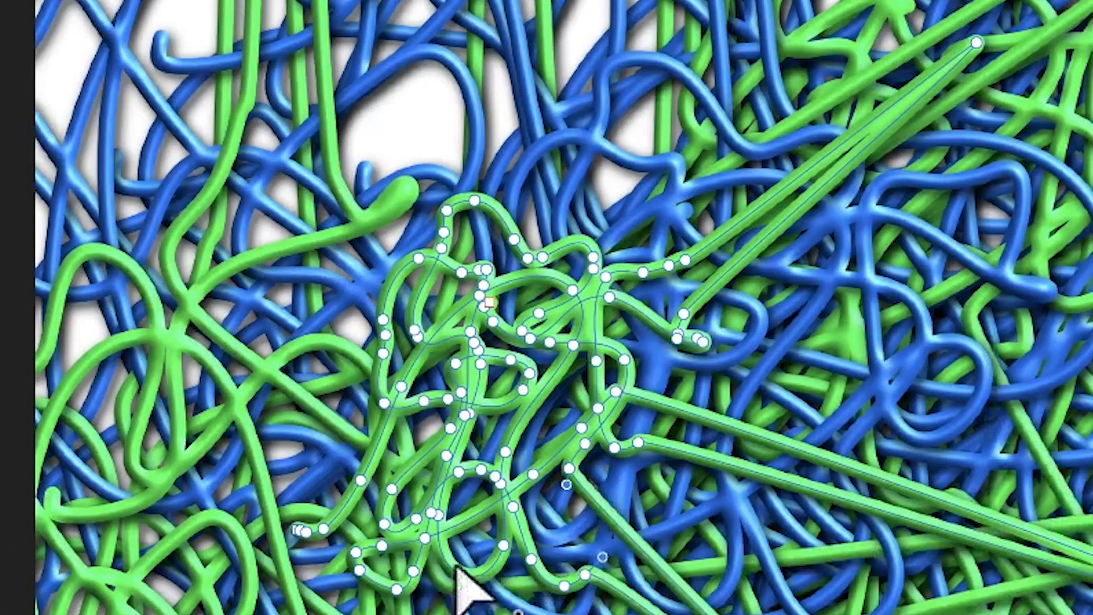
{"action": "left_click_drag", "start_coordinate": [471, 591], "coordinate": [473, 609]}
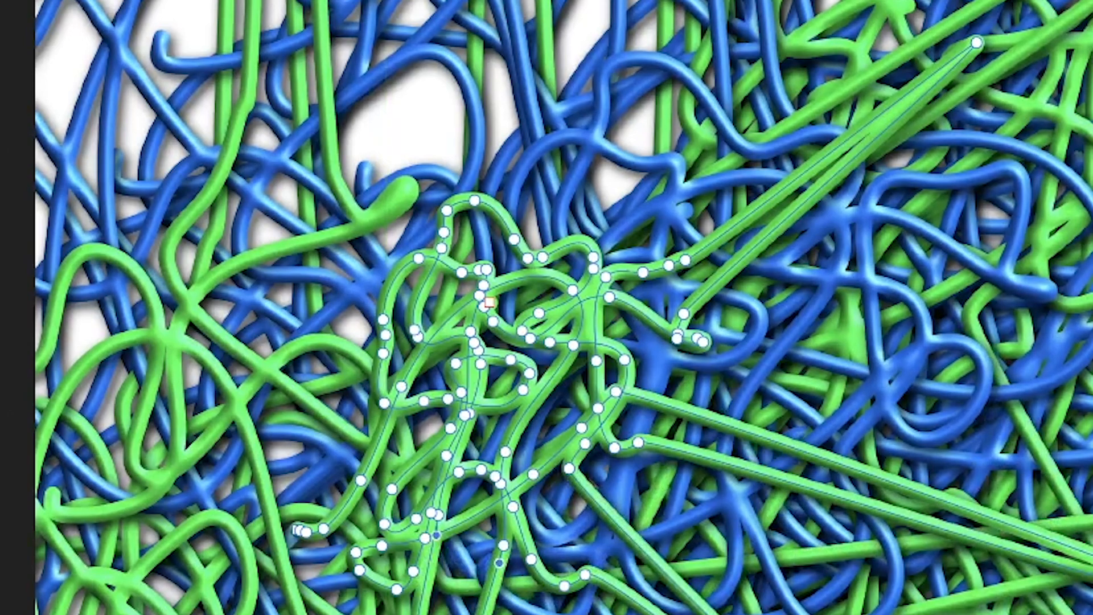
{"action": "mouse_move", "coordinate": [385, 542]}
{"action": "left_mouse_down"}
{"action": "mouse_move", "coordinate": [229, 422]}
{"action": "mouse_move", "coordinate": [151, 336]}
{"action": "left_mouse_up"}
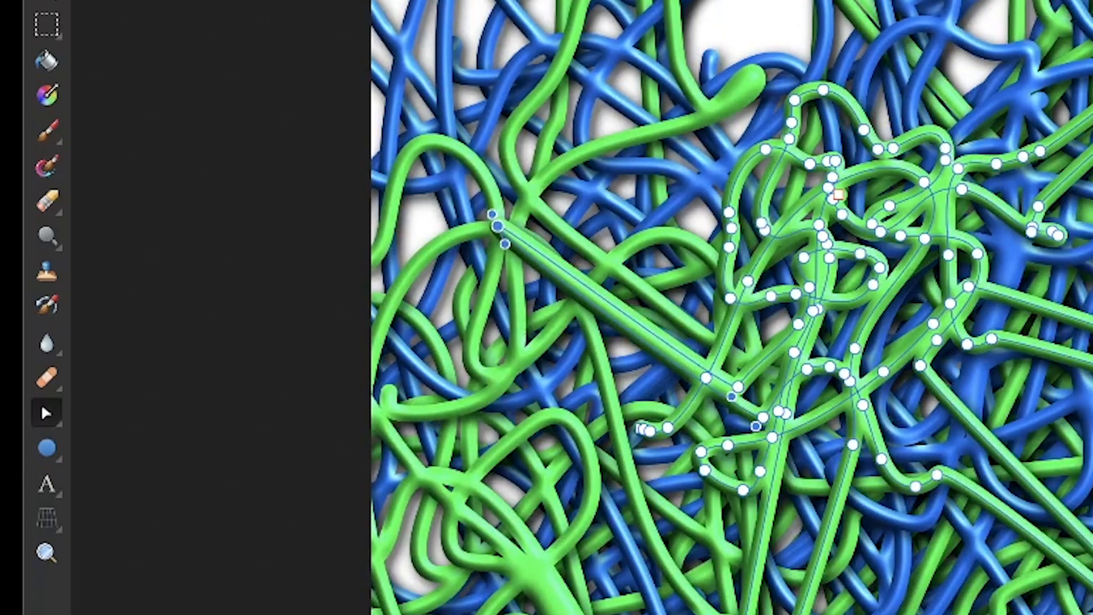
Try adding an ellipse about 154 × 160 px inside the topmost symbol, and undo it
{"action": "left_click", "coordinate": [46, 448]}
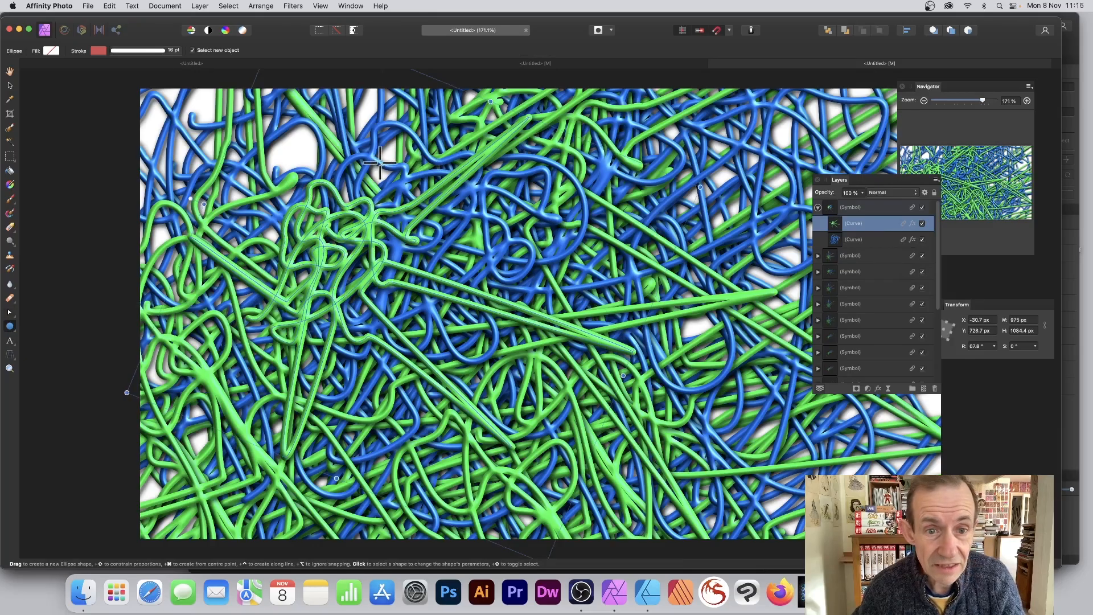
{"action": "left_click_drag", "start_coordinate": [380, 162], "coordinate": [448, 230]}
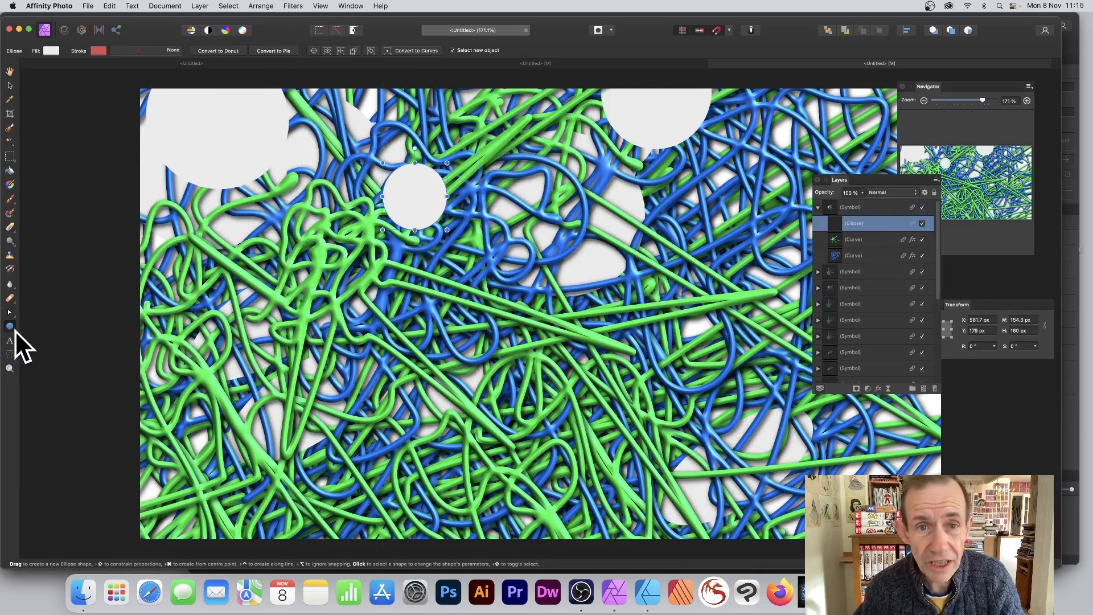
{"action": "key", "text": "super+z"}
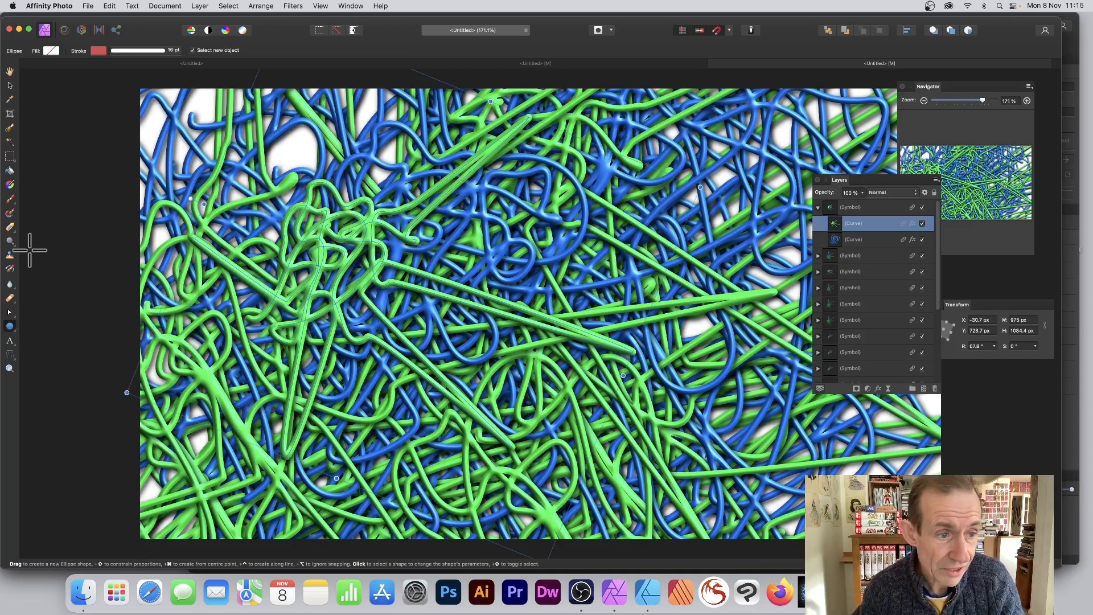
Use the Node tool to pull two nodes of the topmost symbol's lower, blue nested curve outward toward the lower part of the canvas
{"action": "left_click", "coordinate": [9, 313]}
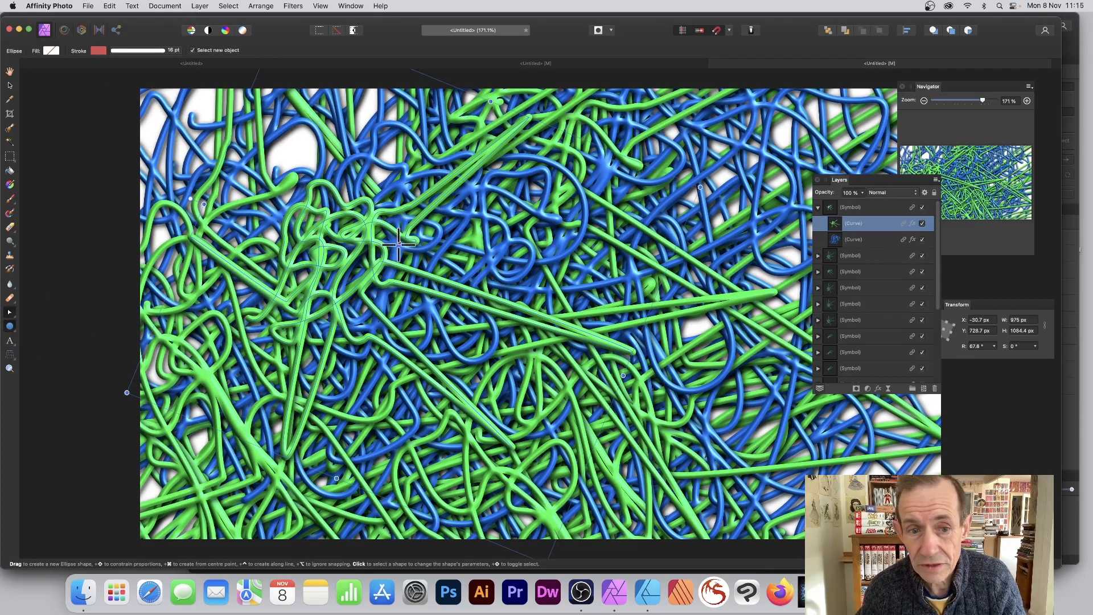
{"action": "left_click", "coordinate": [9, 312]}
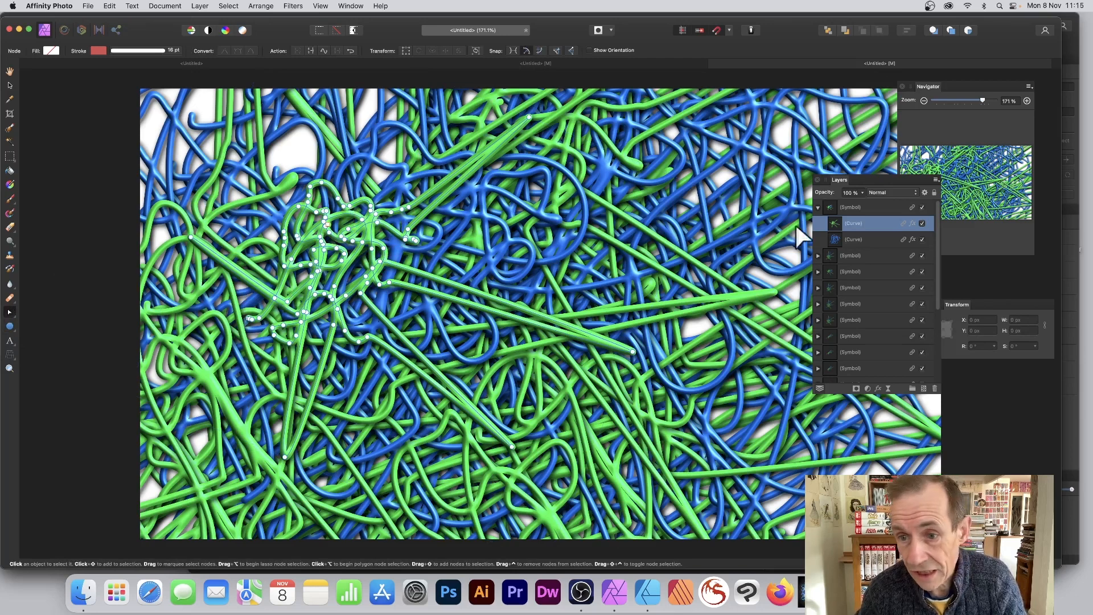
{"action": "left_click", "coordinate": [857, 240]}
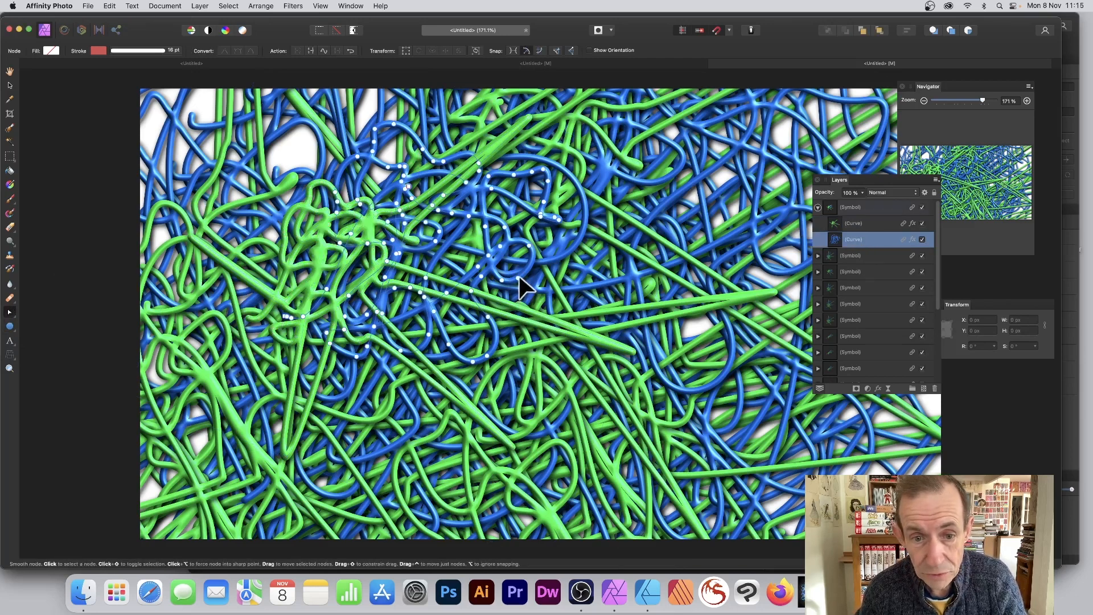
{"action": "left_click_drag", "start_coordinate": [519, 284], "coordinate": [693, 369]}
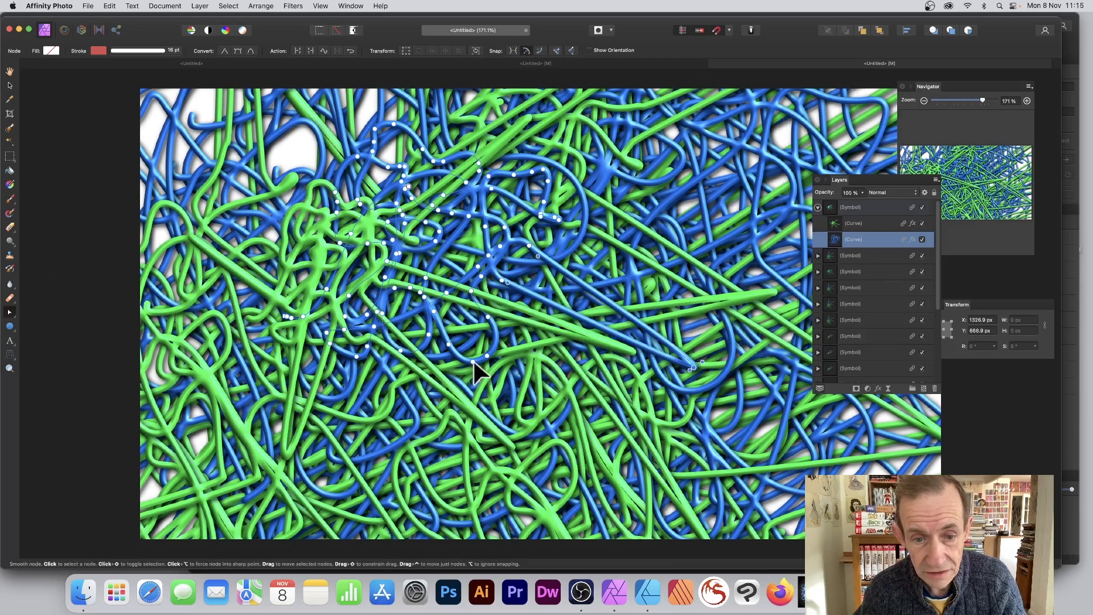
{"action": "left_click_drag", "start_coordinate": [472, 362], "coordinate": [422, 434]}
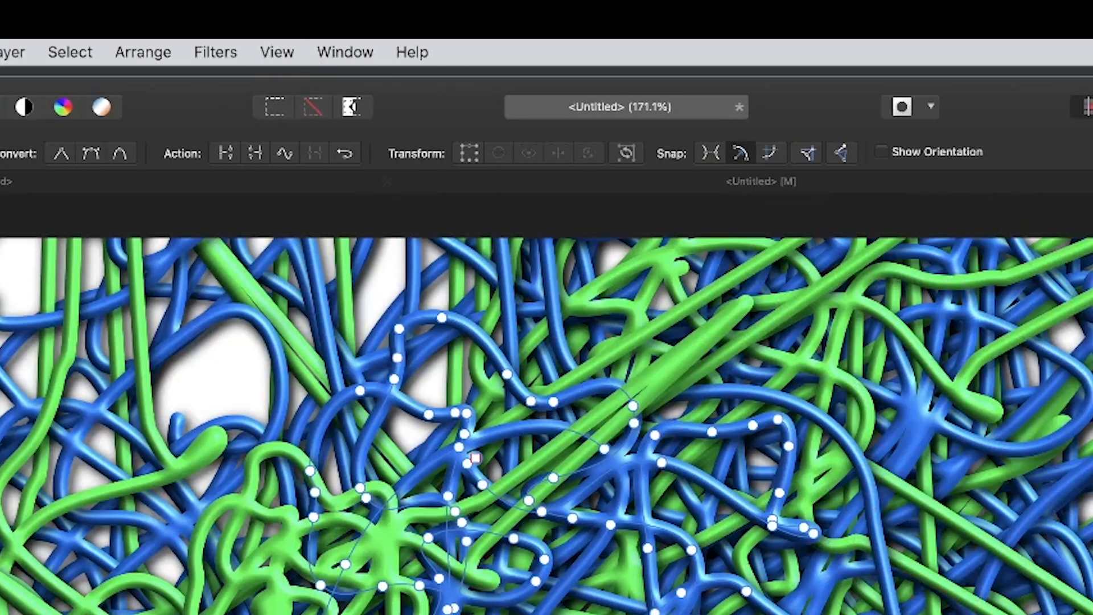
Start the Deform distortion filter on the blue nested layer and place four control points around the middle of the tangle
{"action": "left_click", "coordinate": [215, 58]}
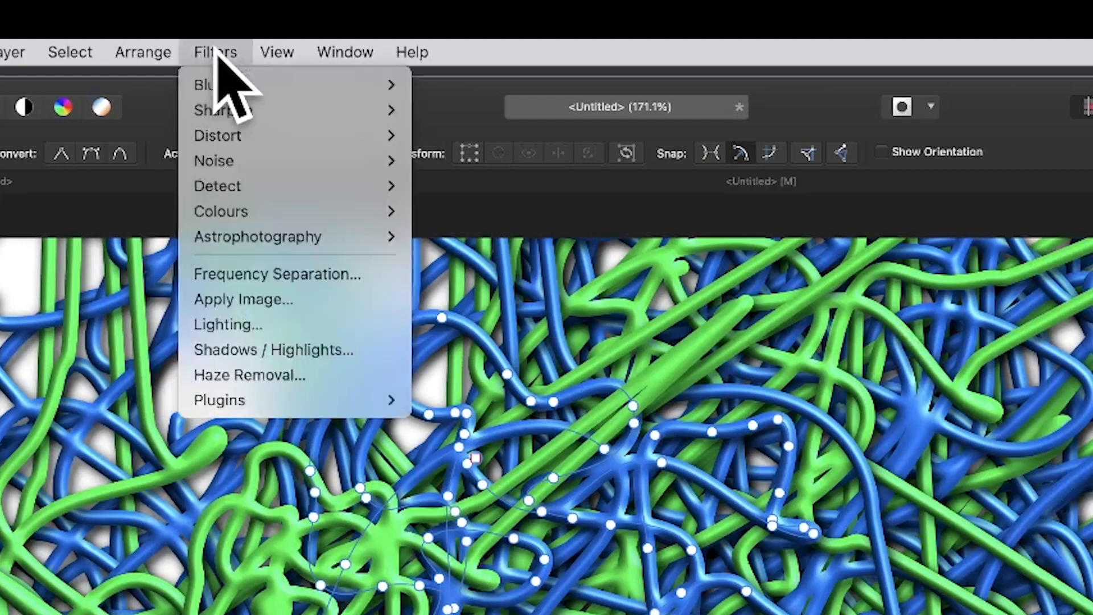
{"action": "mouse_move", "coordinate": [227, 135]}
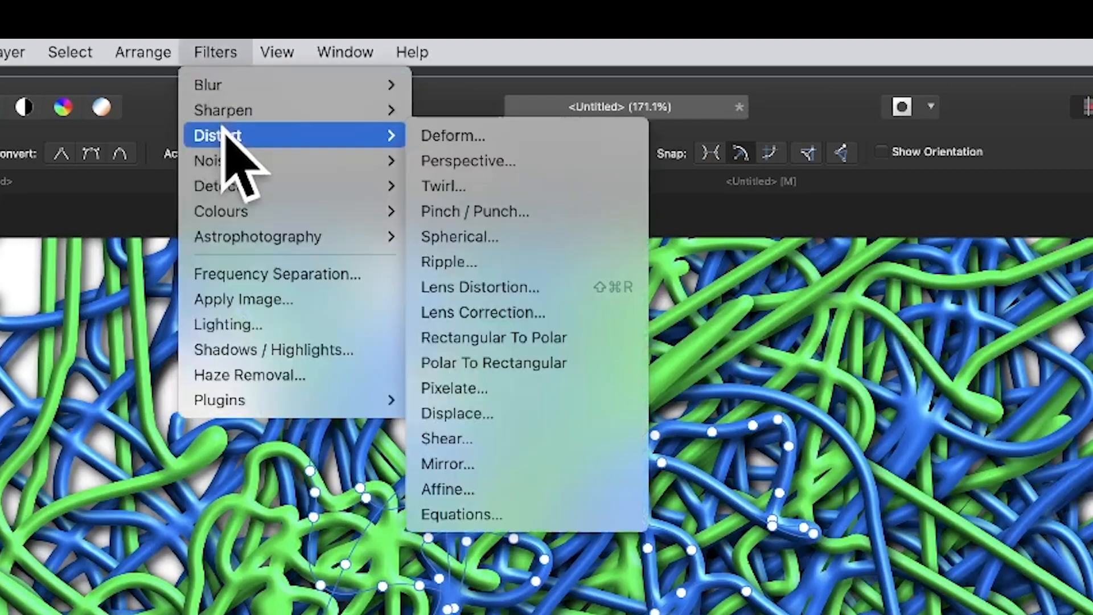
{"action": "left_click", "coordinate": [545, 137]}
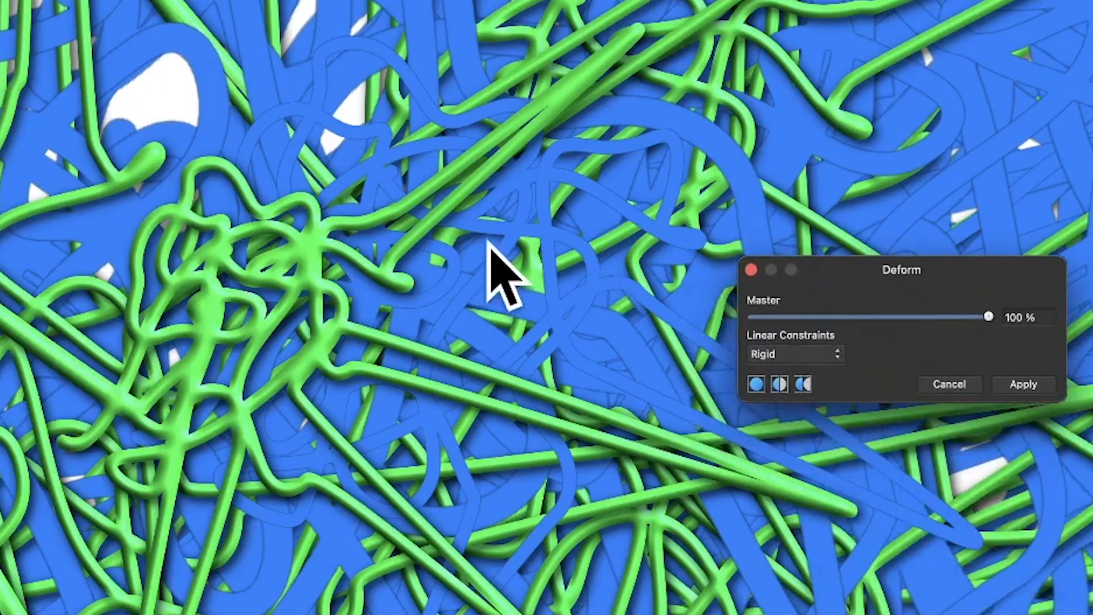
{"action": "left_click", "coordinate": [440, 233]}
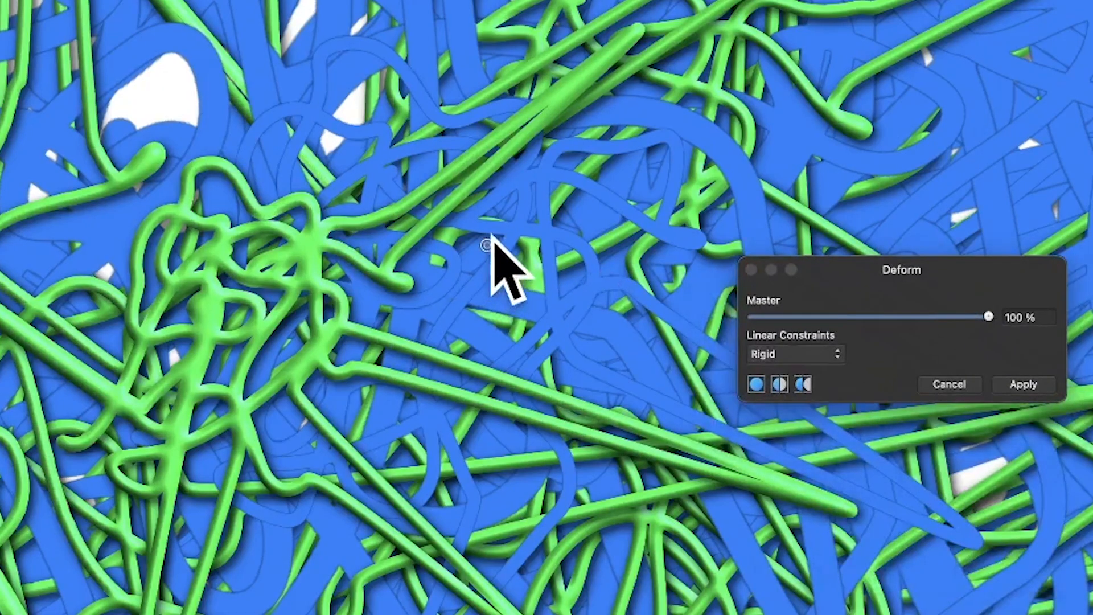
{"action": "left_click", "coordinate": [326, 141]}
{"action": "left_click", "coordinate": [281, 300]}
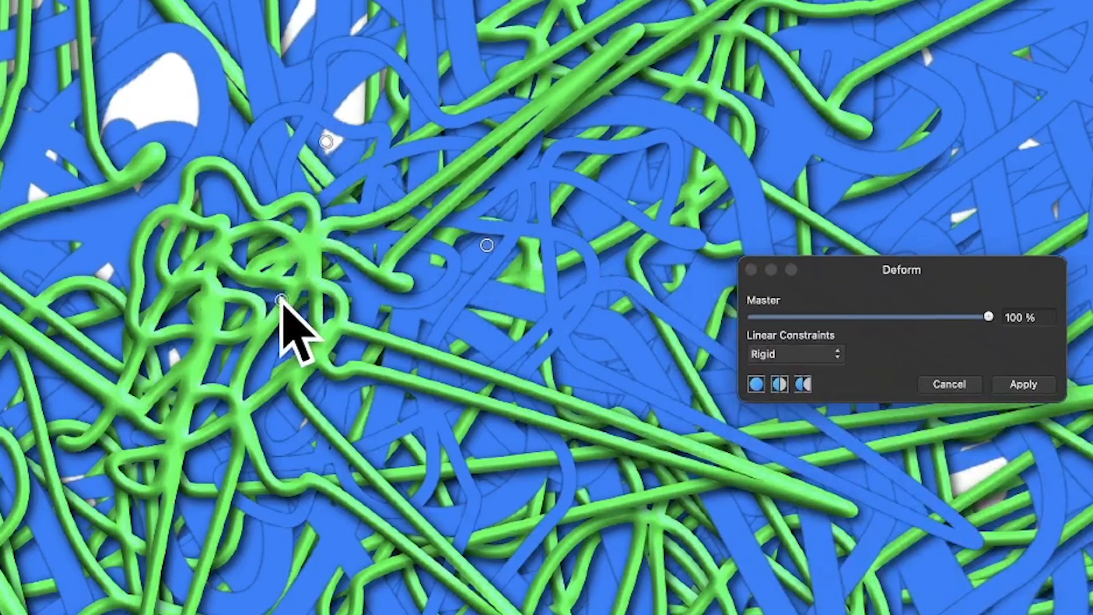
{"action": "left_click", "coordinate": [452, 299]}
Pull three of the deform control points far outward to warp the blue tubes, and apply the filter
{"action": "left_click_drag", "start_coordinate": [453, 299], "coordinate": [630, 166]}
{"action": "left_click_drag", "start_coordinate": [485, 245], "coordinate": [422, 45]}
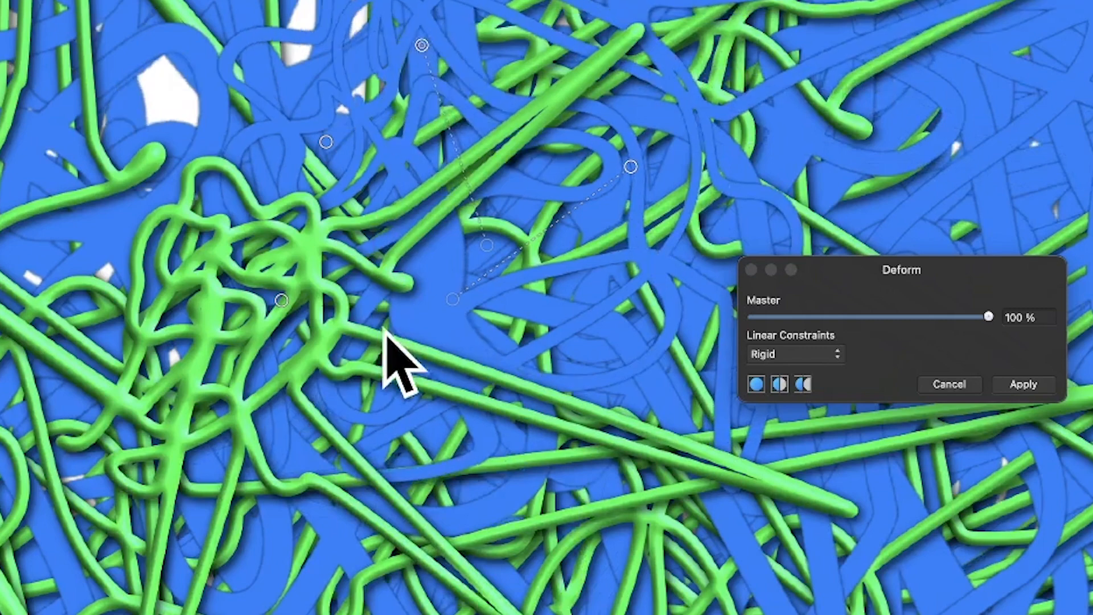
{"action": "left_click_drag", "start_coordinate": [281, 301], "coordinate": [215, 454]}
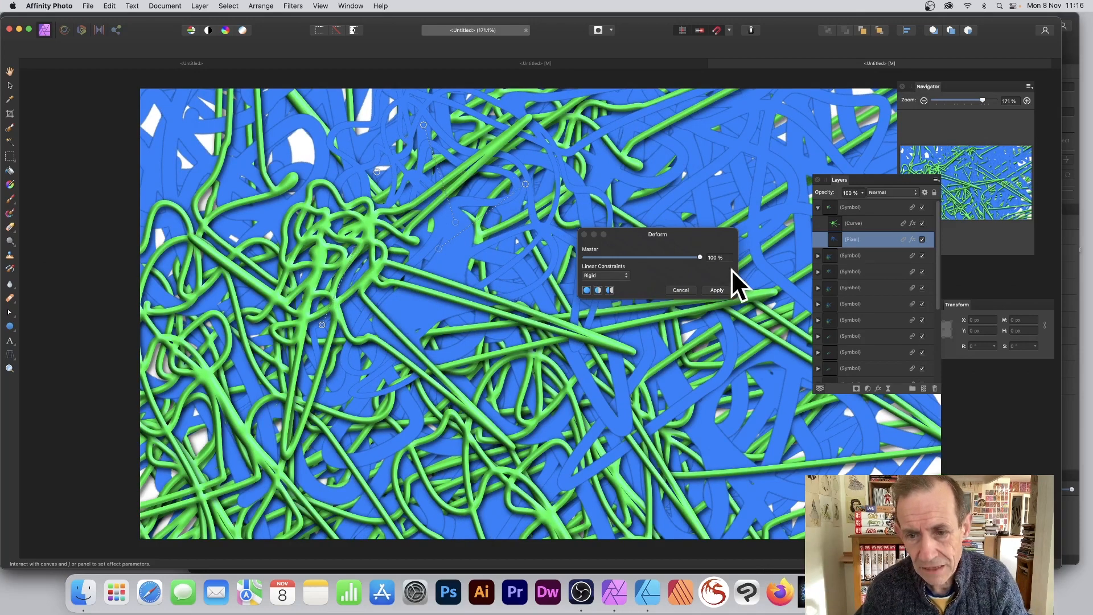
{"action": "left_click", "coordinate": [717, 288]}
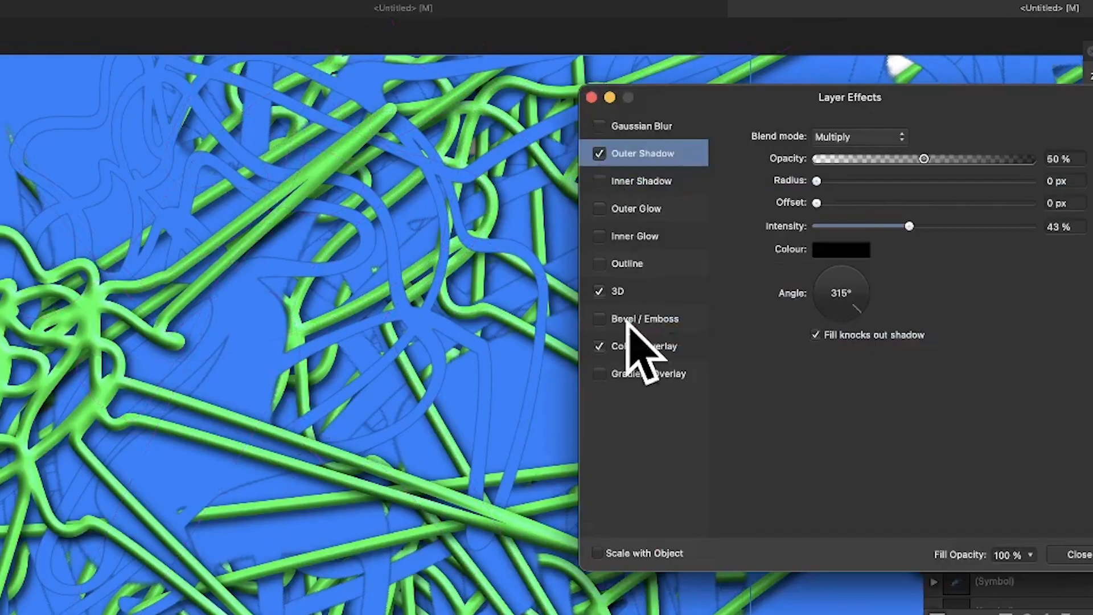
Set the warped layer's 3D effect radius to 15.8 px and its light direction to azimuth 55.7° and elevation 37.5°
{"action": "left_click", "coordinate": [625, 291]}
{"action": "left_click_drag", "start_coordinate": [831, 137], "coordinate": [910, 137]}
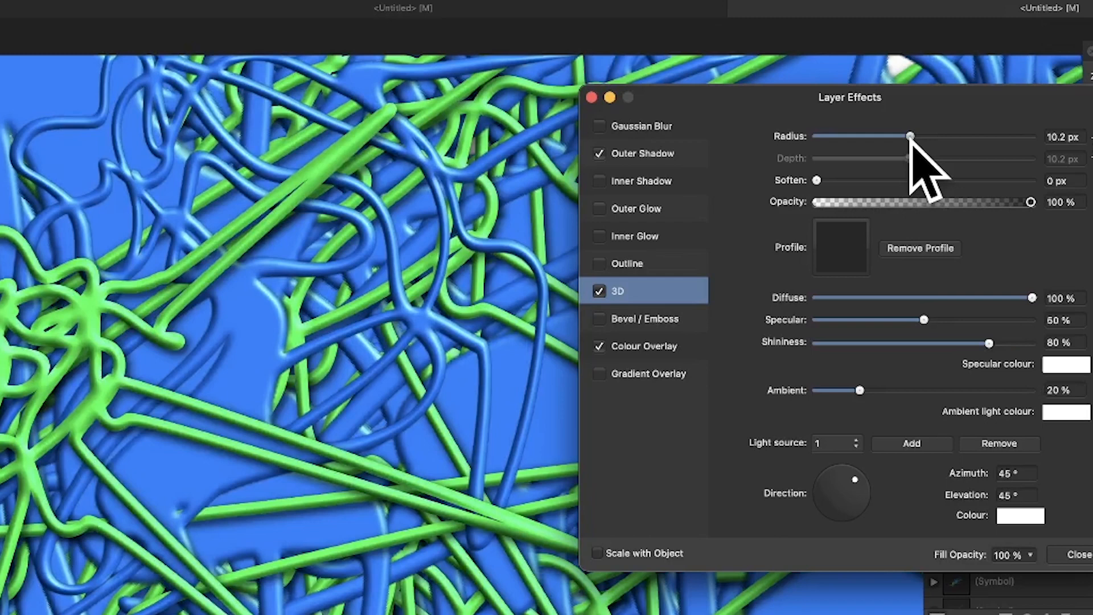
{"action": "left_click_drag", "start_coordinate": [910, 137], "coordinate": [924, 136]}
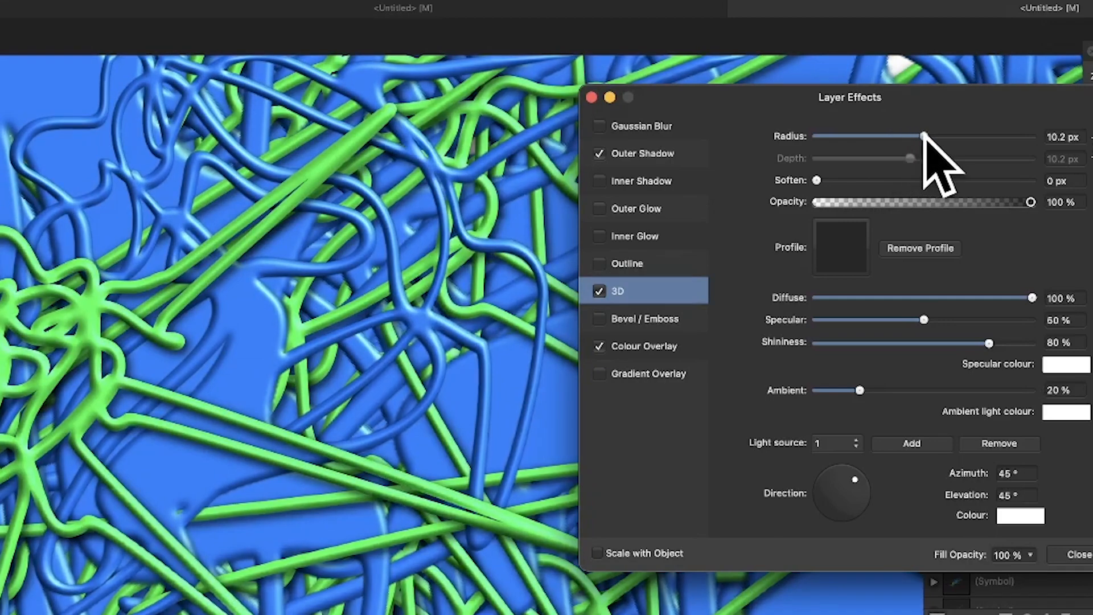
{"action": "left_click", "coordinate": [847, 486]}
{"action": "left_click_drag", "start_coordinate": [847, 486], "coordinate": [854, 475]}
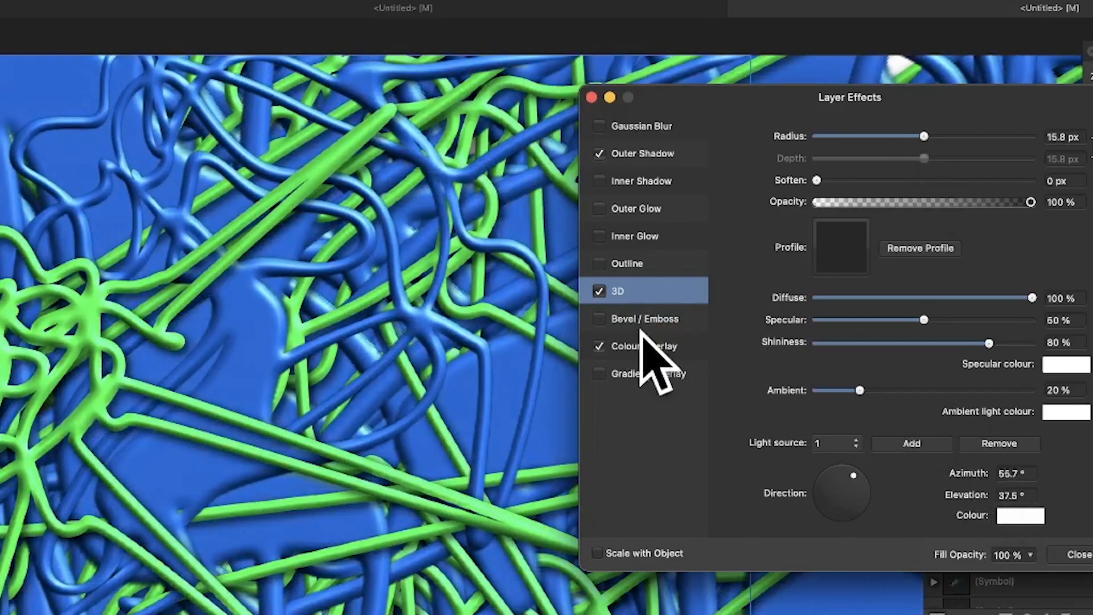
Change the warped layer's Colour Overlay to red (H 358, S 83, L 52) and close the layer effects
{"action": "left_click", "coordinate": [647, 347]}
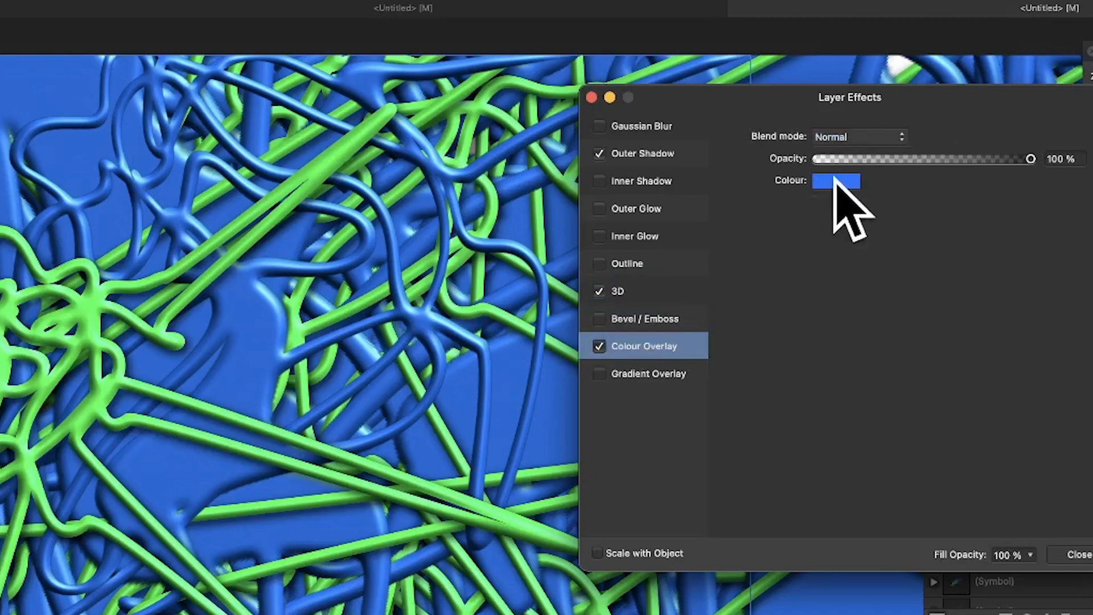
{"action": "left_click", "coordinate": [836, 181]}
{"action": "left_click", "coordinate": [996, 330]}
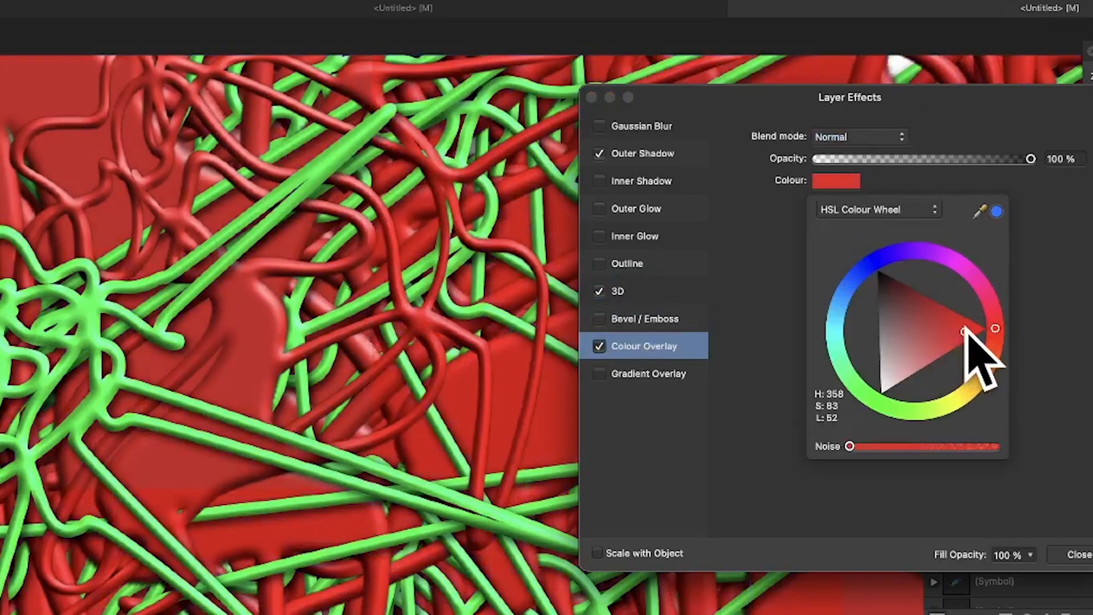
{"action": "left_click", "coordinate": [1078, 555]}
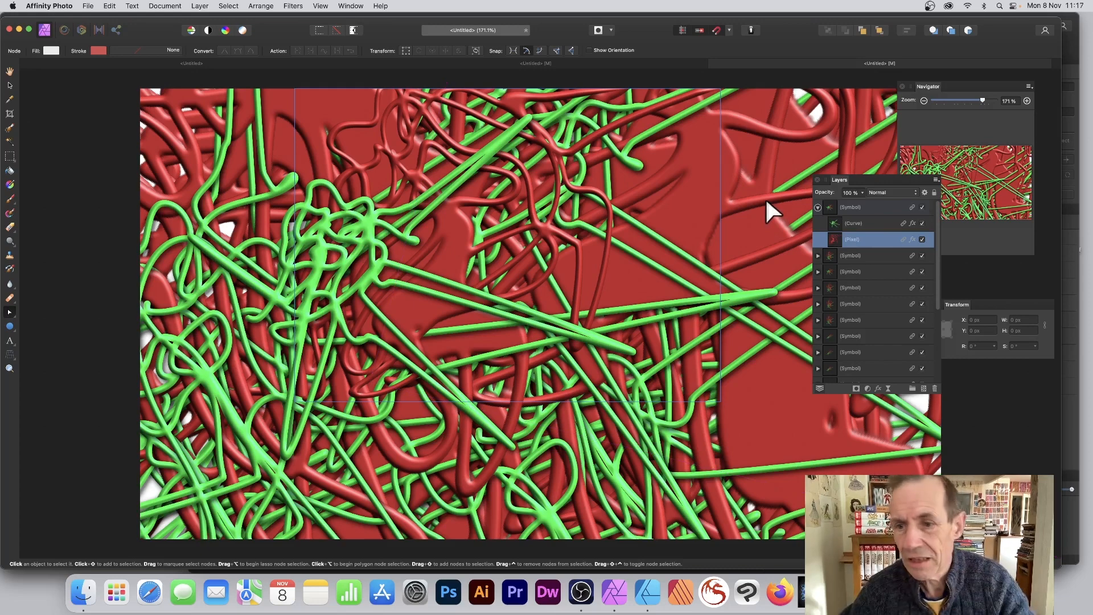
Select the topmost symbol as a whole and collapse its nested layers
{"action": "left_click", "coordinate": [862, 224]}
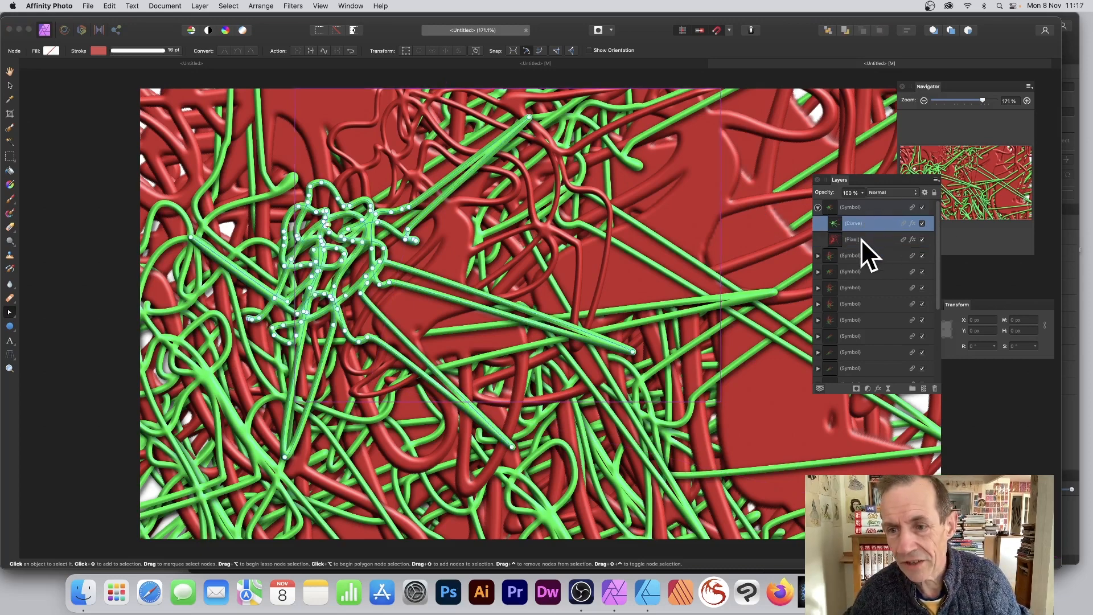
{"action": "left_click", "coordinate": [853, 209]}
{"action": "left_click", "coordinate": [818, 207]}
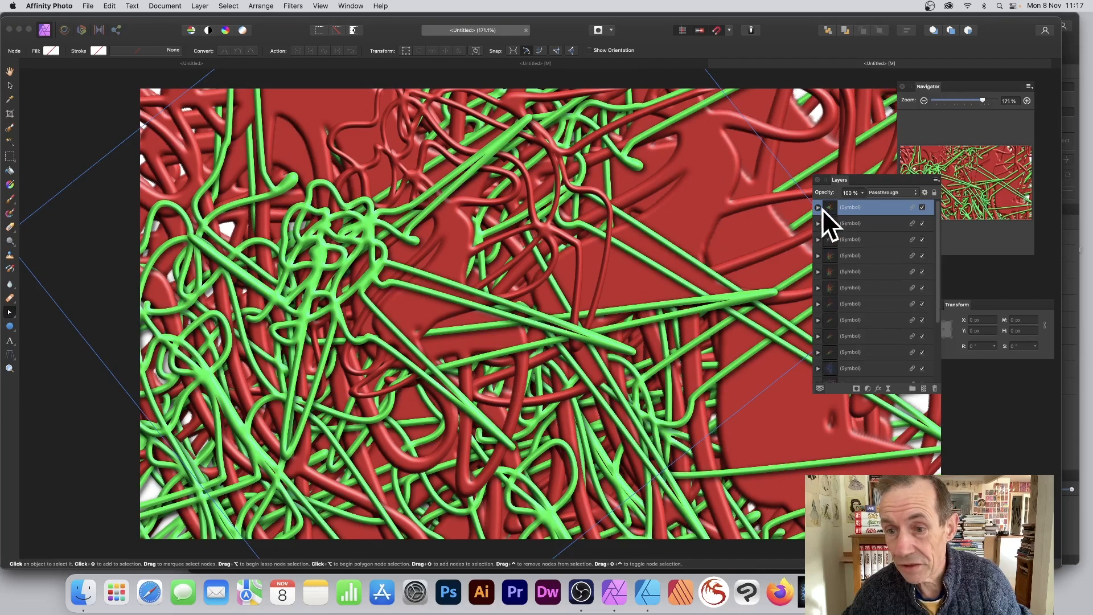